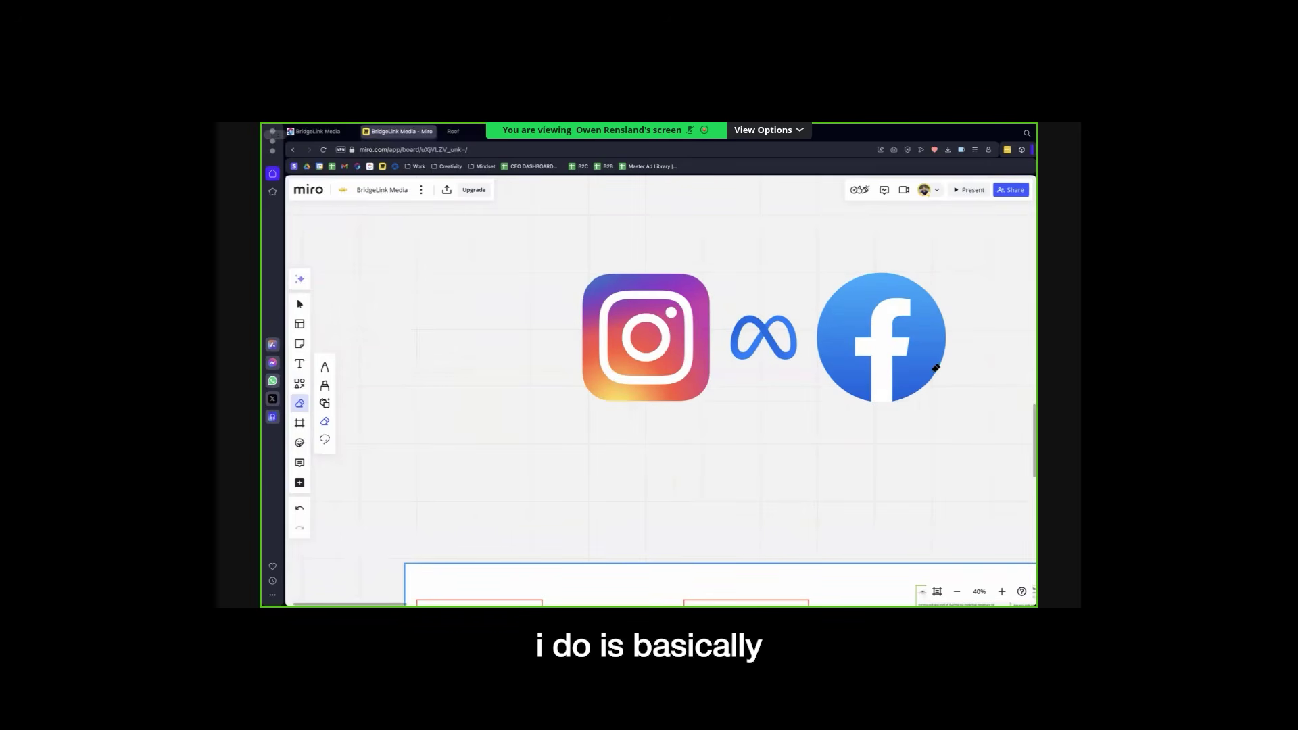
Underline the Instagram and Facebook logos with the red pen, and cross out the NEW ROOF and green picture ads.
{"action": "left_click", "coordinate": [324, 367]}
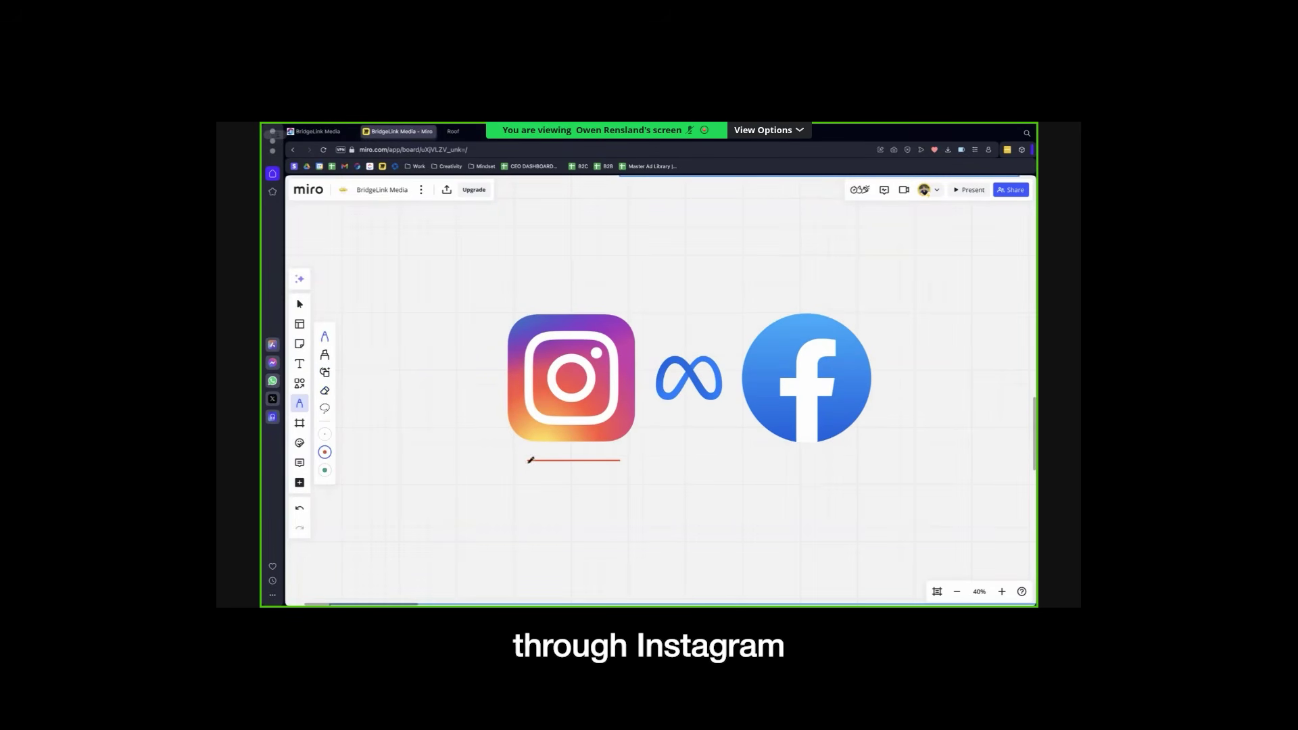
{"action": "scroll", "coordinate": [817, 429], "scroll_direction": "down", "scroll_amount": 10}
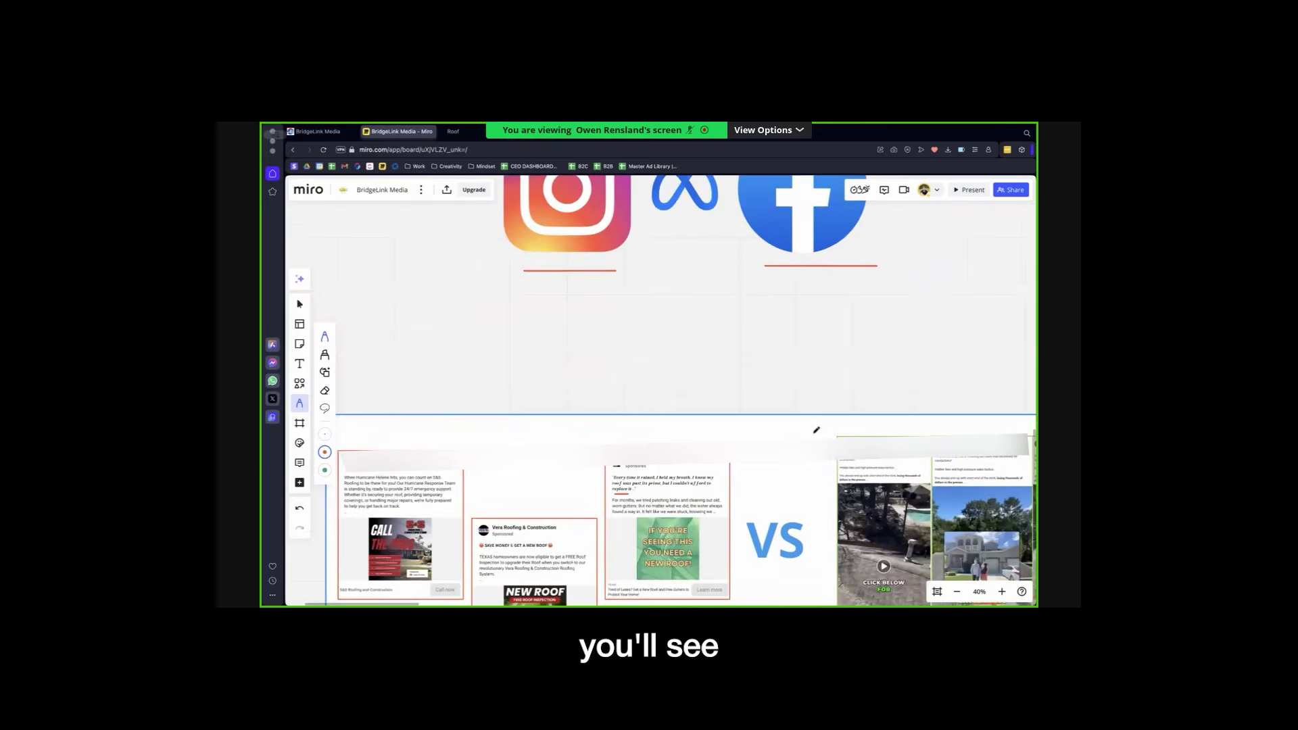
{"action": "scroll", "coordinate": [816, 430], "scroll_direction": "up", "scroll_amount": 3}
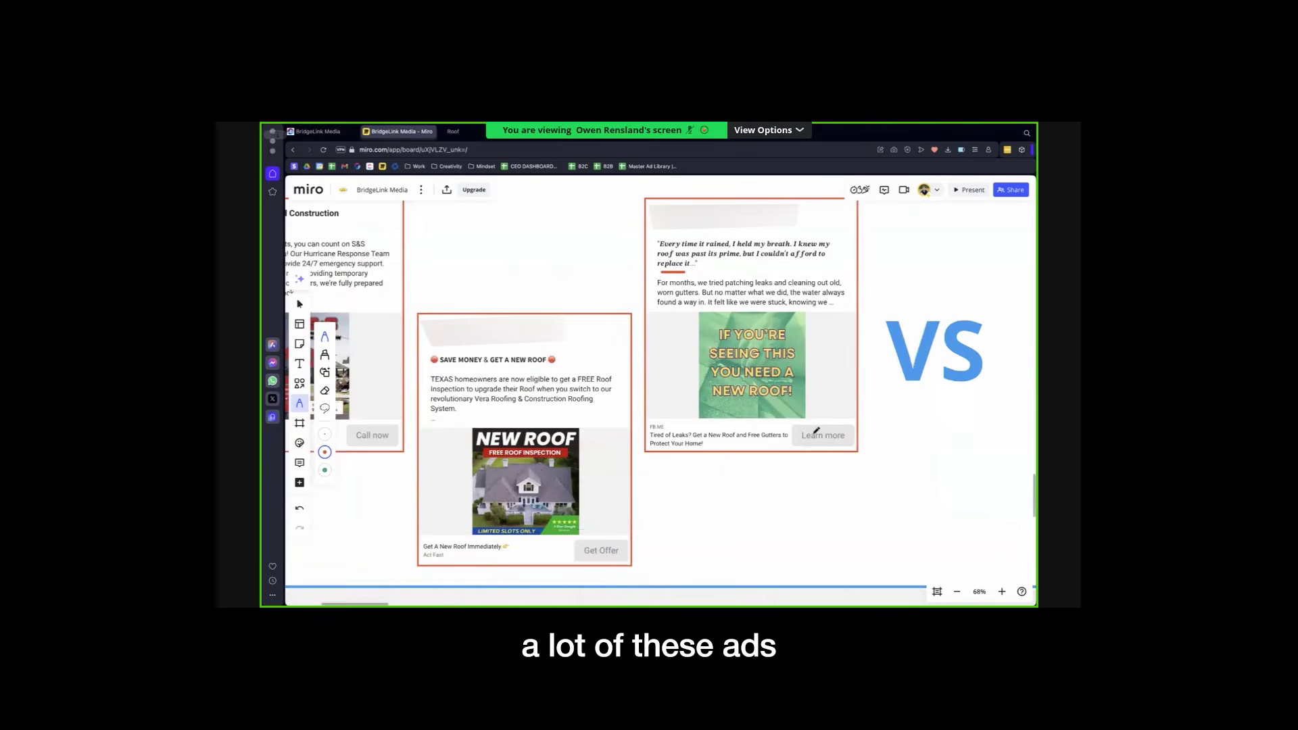
{"action": "scroll", "coordinate": [559, 411], "scroll_direction": "up", "scroll_amount": 3}
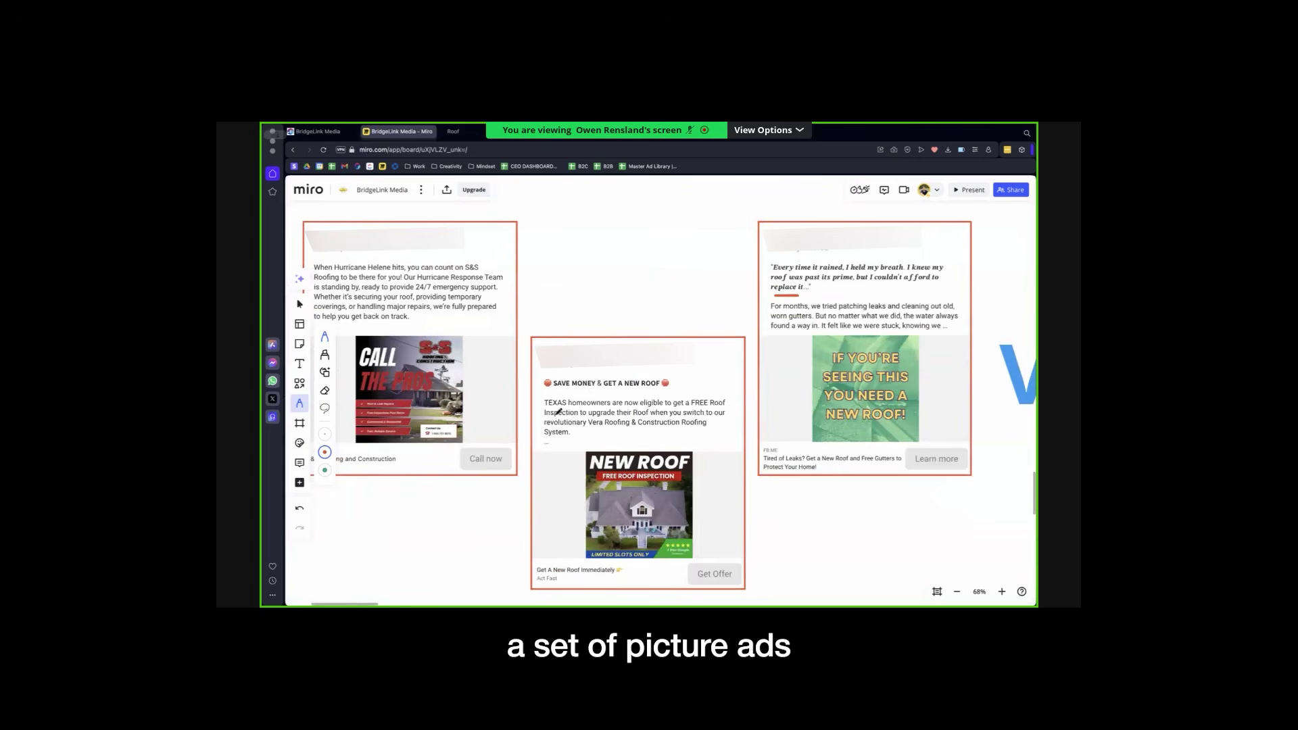
{"action": "scroll", "coordinate": [503, 461], "scroll_direction": "down", "scroll_amount": 3}
{"action": "left_click_drag", "start_coordinate": [541, 486], "coordinate": [593, 413]}
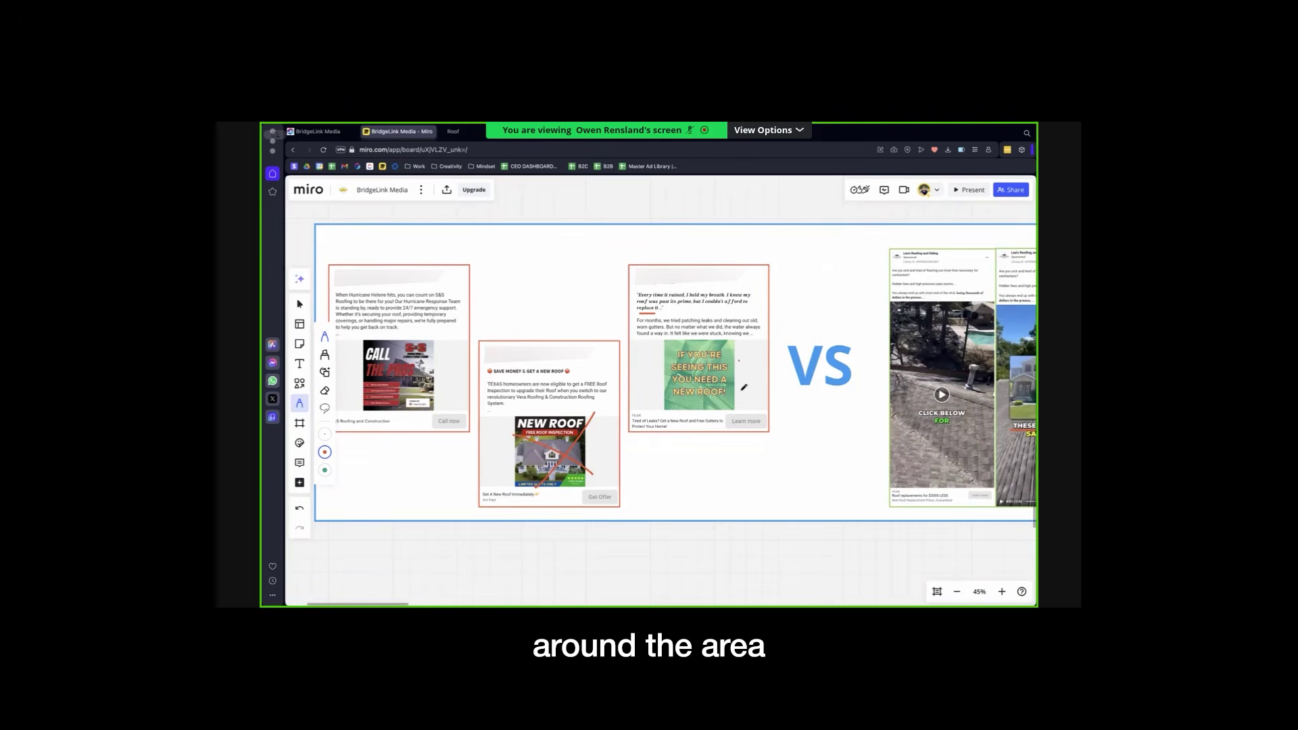
{"action": "left_click_drag", "start_coordinate": [738, 362], "coordinate": [677, 427]}
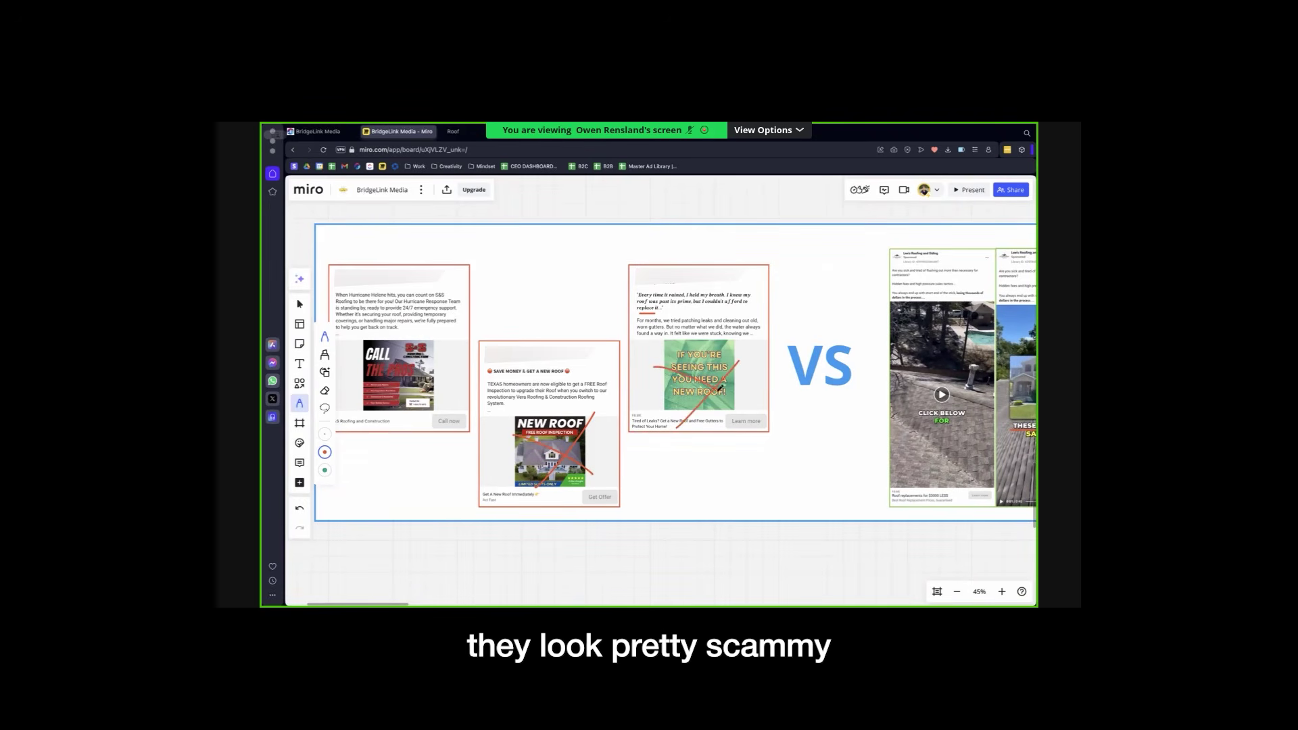
Switch to the eraser and examine the three roofing video ads on the other side of the VS label.
{"action": "scroll", "coordinate": [721, 388], "scroll_direction": "right", "scroll_amount": 5}
{"action": "left_click", "coordinate": [325, 390]}
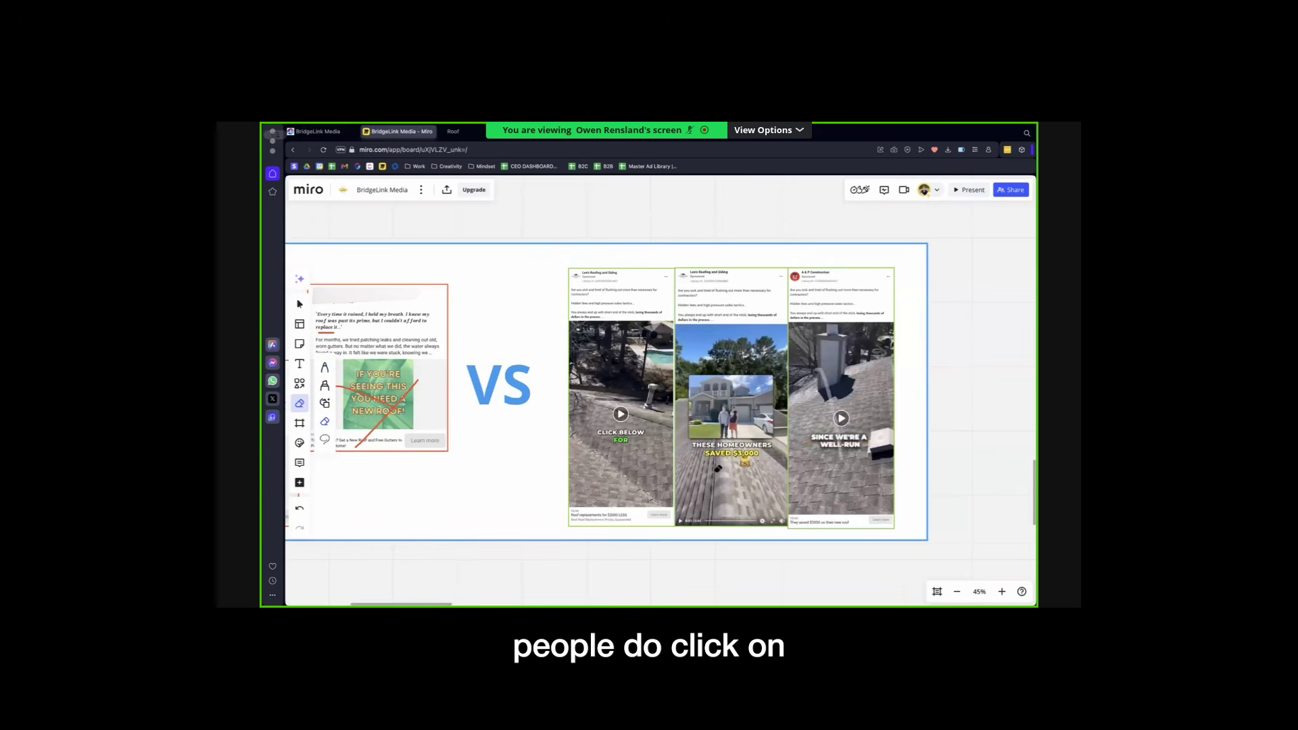
{"action": "scroll", "coordinate": [752, 453], "scroll_direction": "up", "scroll_amount": 1}
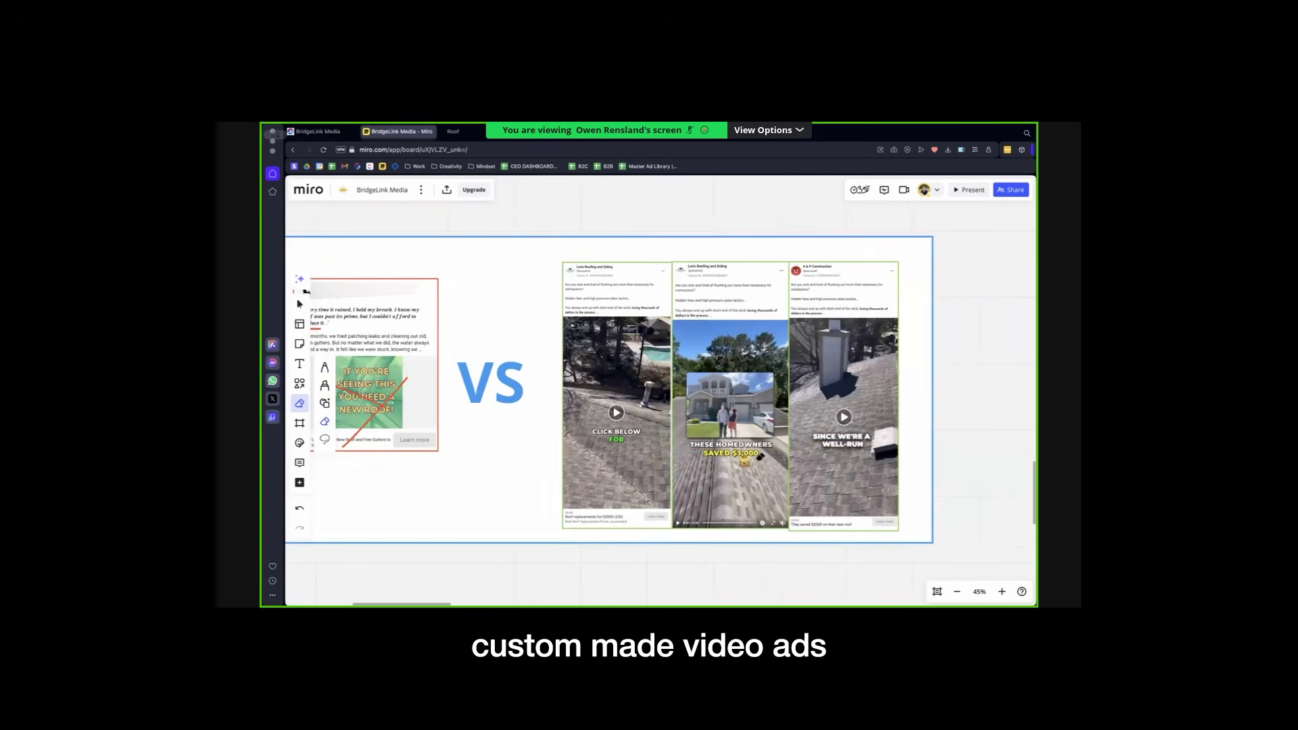
{"action": "scroll", "coordinate": [759, 457], "scroll_direction": "up", "scroll_amount": 3}
{"action": "scroll", "coordinate": [759, 453], "scroll_direction": "down", "scroll_amount": 2}
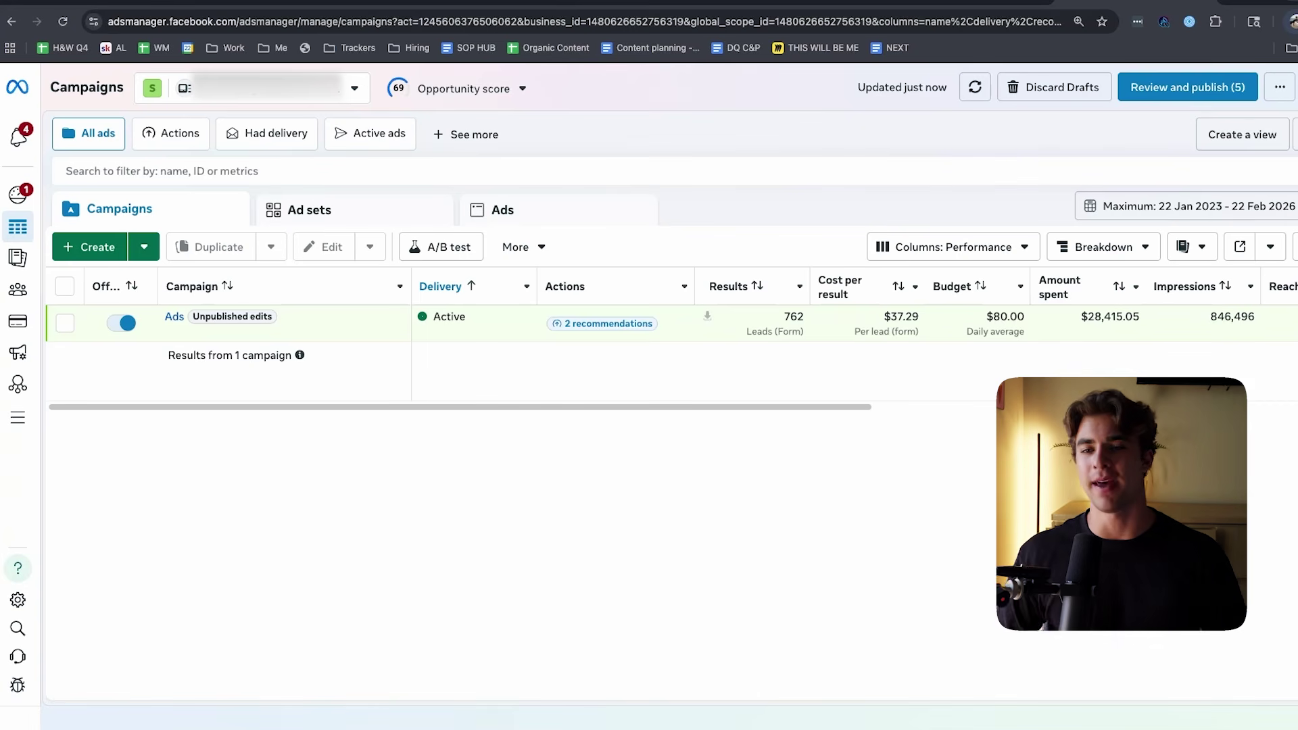
Hide the browser's bookmarks bar and examine the campaign's results, cost per result, amount spent and reach.
{"action": "key", "text": "super+shift+b"}
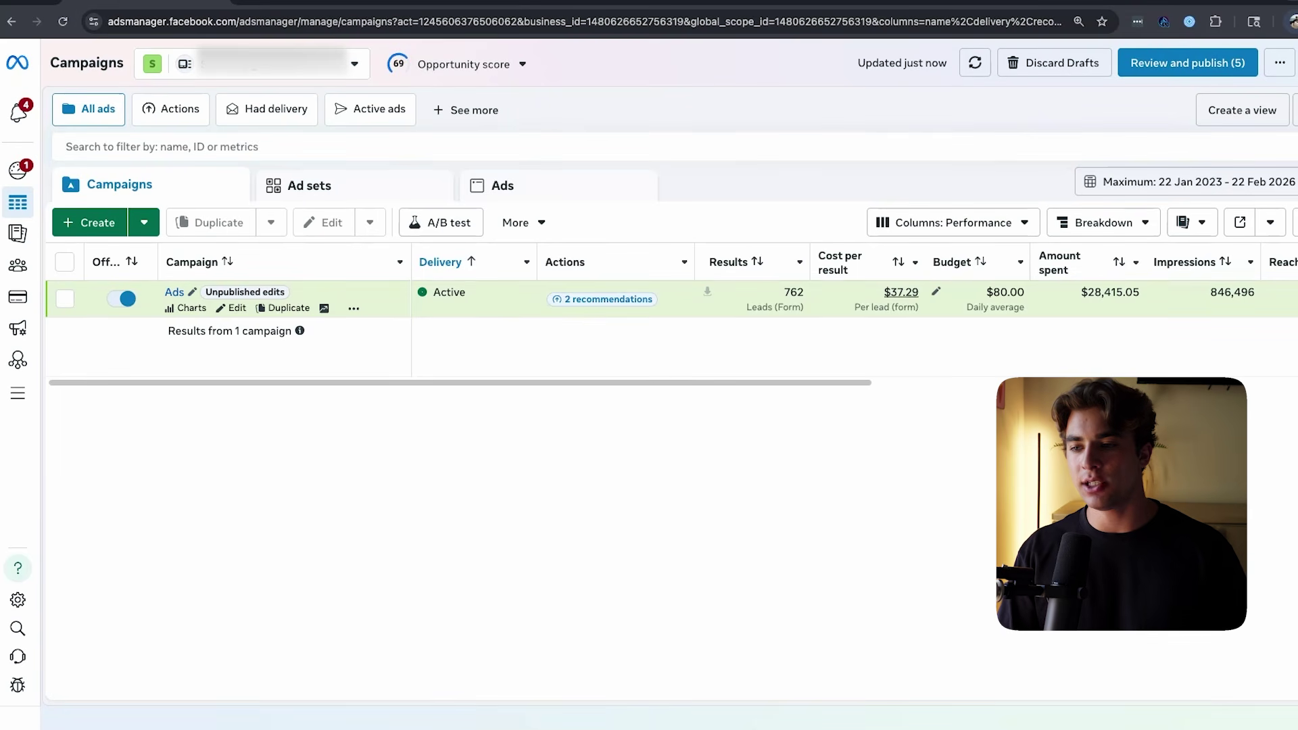
{"action": "scroll", "coordinate": [675, 297], "scroll_direction": "right", "scroll_amount": 3}
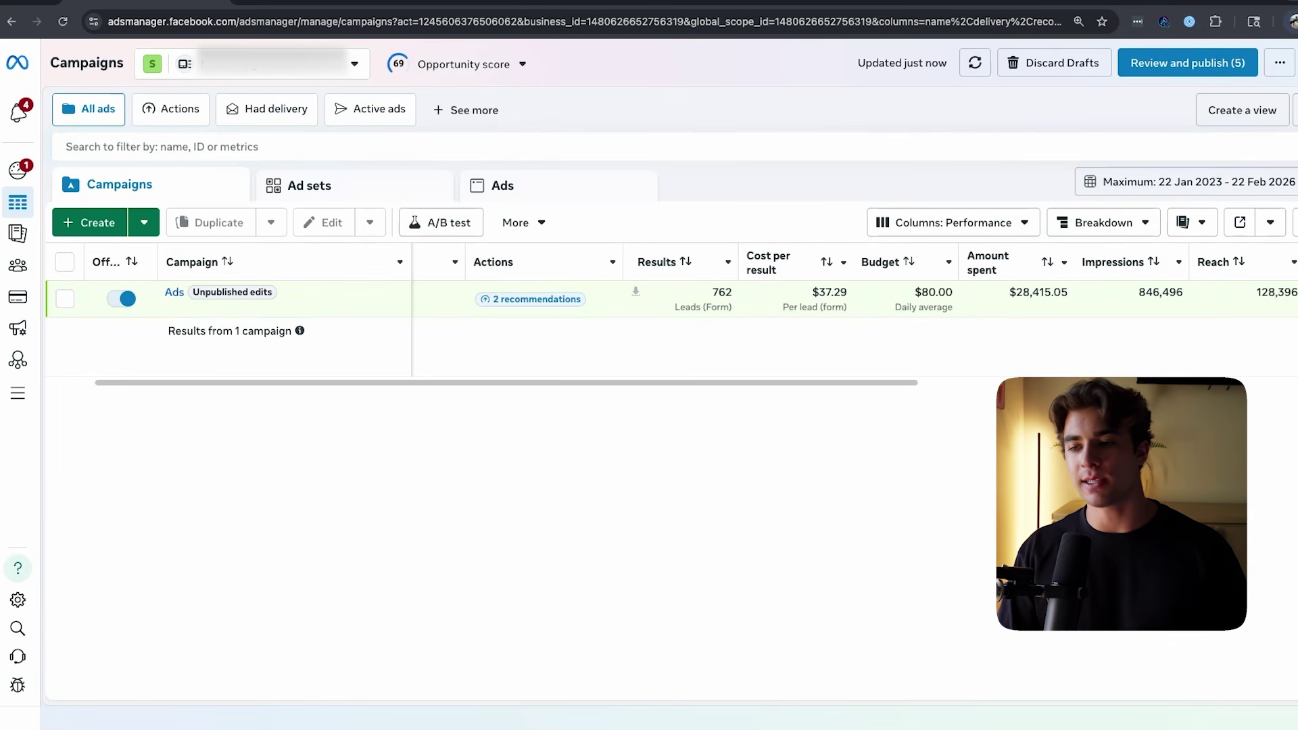
{"action": "scroll", "coordinate": [676, 297], "scroll_direction": "left", "scroll_amount": 3}
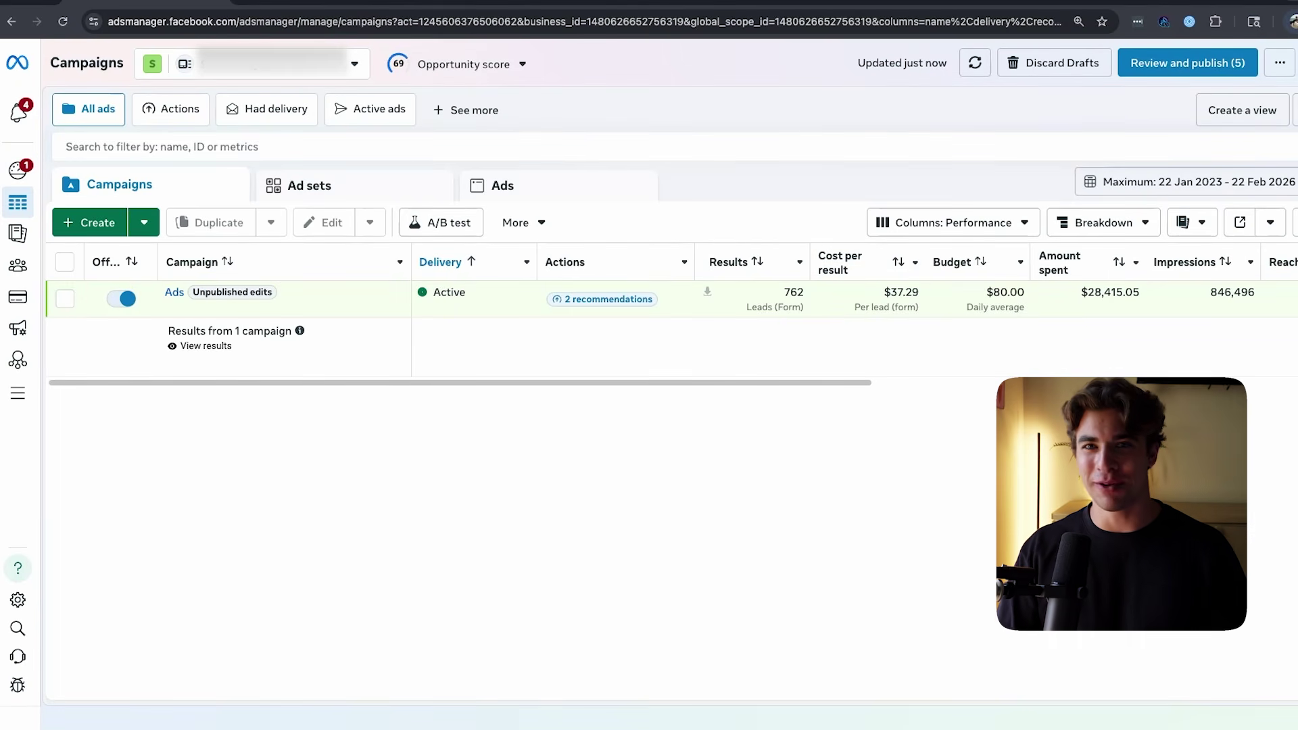
Open the Ads campaign for editing and review its objective, budget strategy, bid strategy and special ad categories.
{"action": "left_click", "coordinate": [64, 298]}
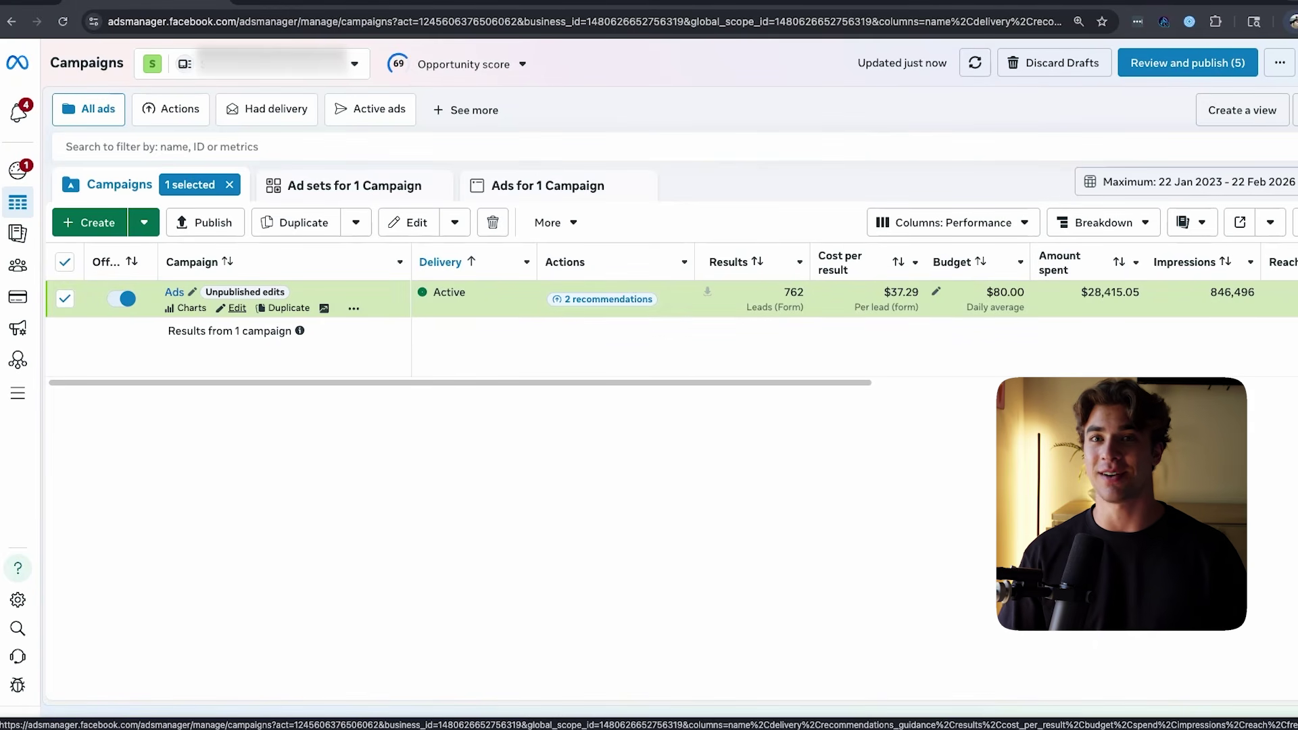
{"action": "left_click", "coordinate": [236, 308]}
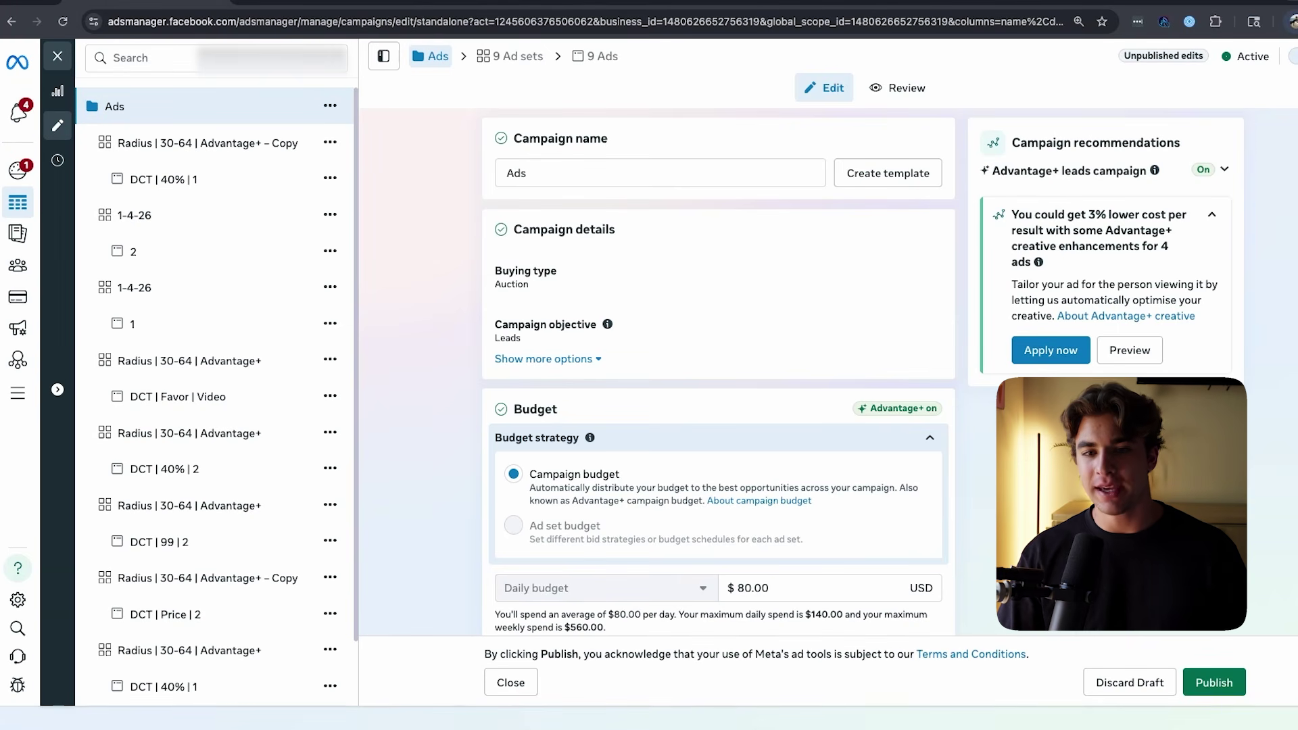
{"action": "scroll", "coordinate": [718, 338], "scroll_direction": "down", "scroll_amount": 6}
{"action": "scroll", "coordinate": [719, 337], "scroll_direction": "up", "scroll_amount": 6}
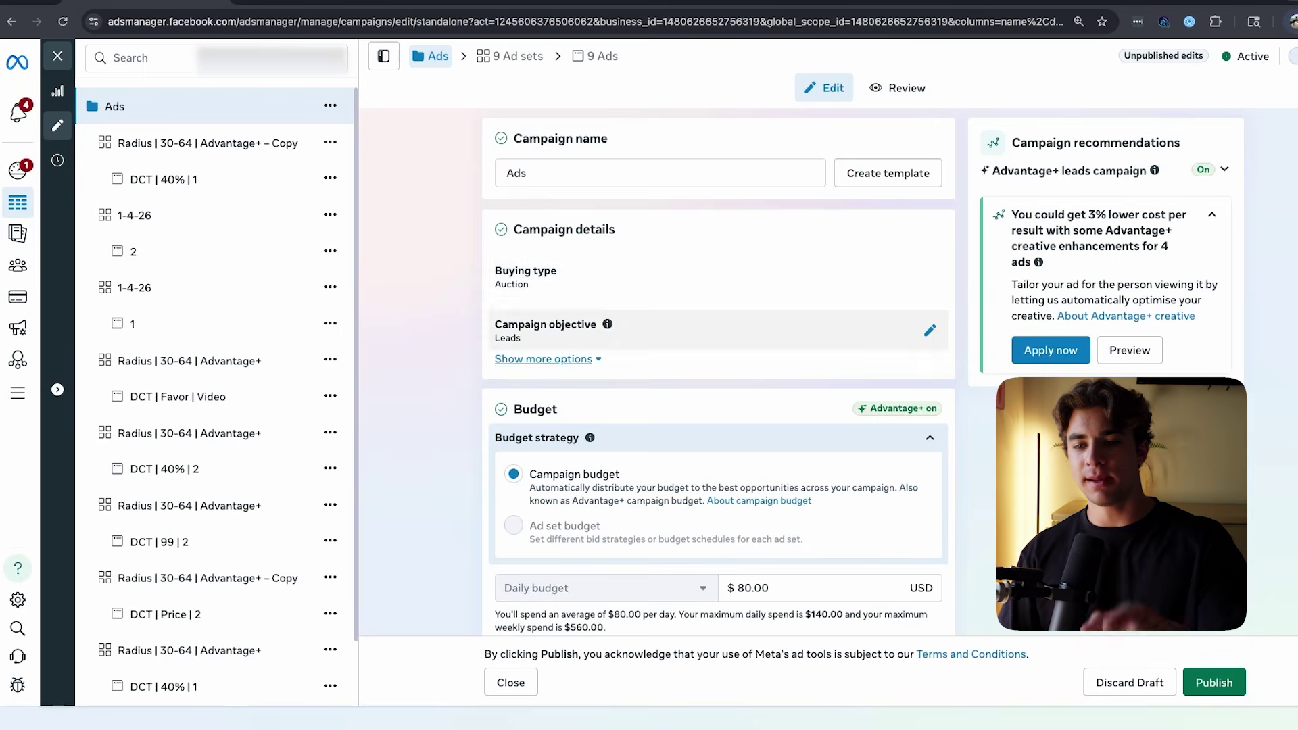
{"action": "scroll", "coordinate": [718, 338], "scroll_direction": "down", "scroll_amount": 3}
{"action": "scroll", "coordinate": [718, 338], "scroll_direction": "down", "scroll_amount": 3}
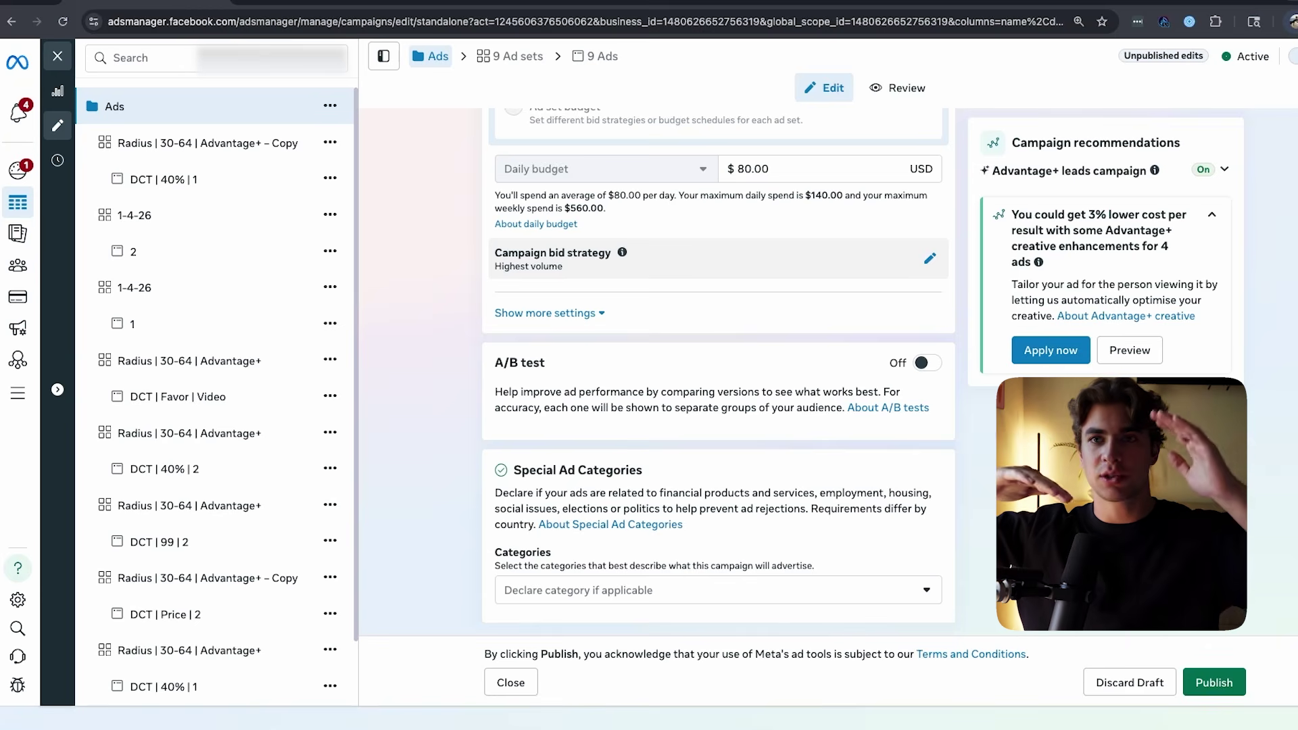
Open the first ad set, Radius | 30-64 | Advantage+ – Copy, and review its audience, placements, dynamic creative and conversion settings.
{"action": "left_click", "coordinate": [203, 143]}
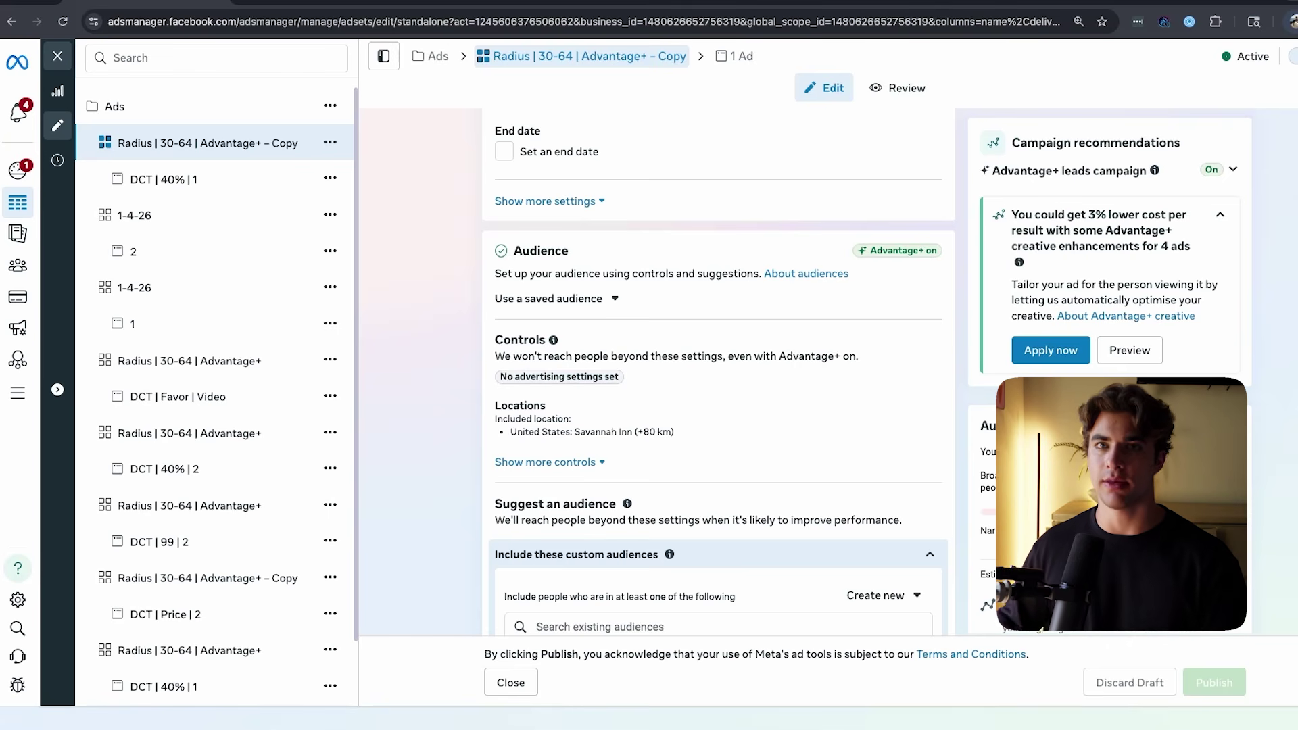
{"action": "scroll", "coordinate": [718, 372], "scroll_direction": "down", "scroll_amount": 5}
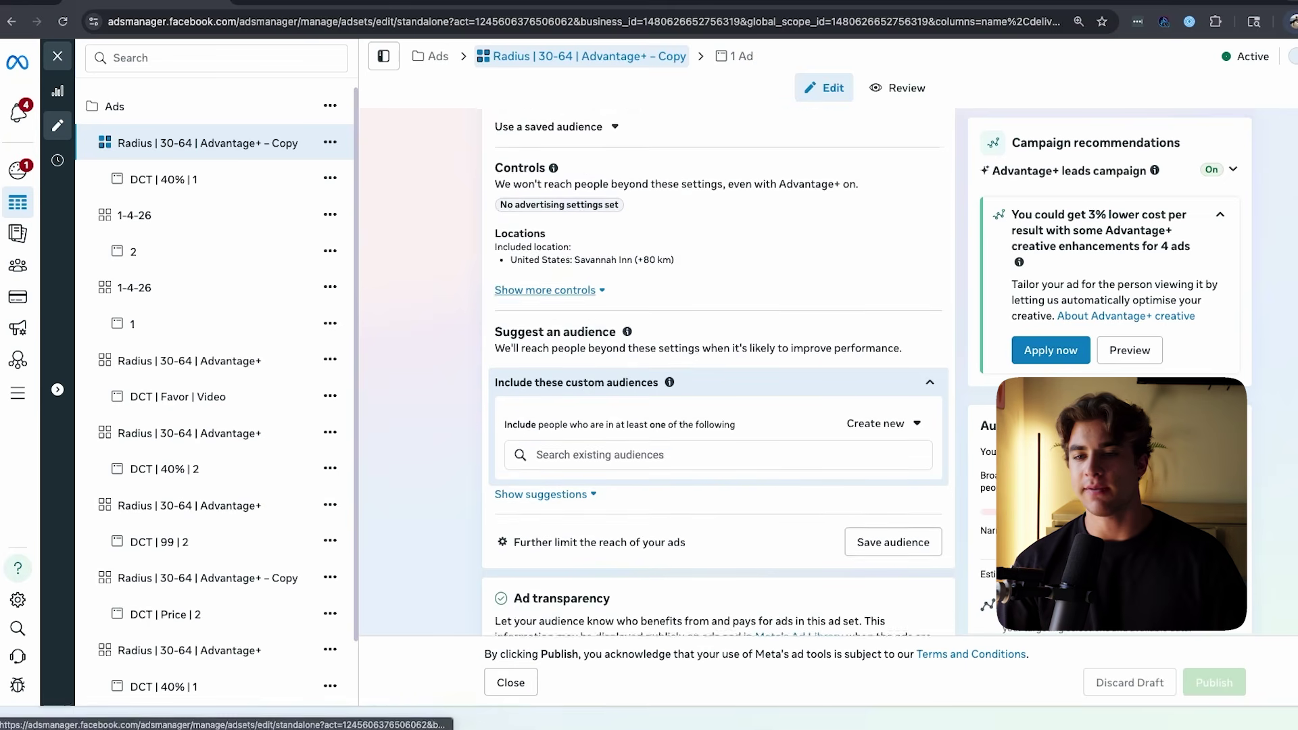
{"action": "scroll", "coordinate": [719, 371], "scroll_direction": "down", "scroll_amount": 10}
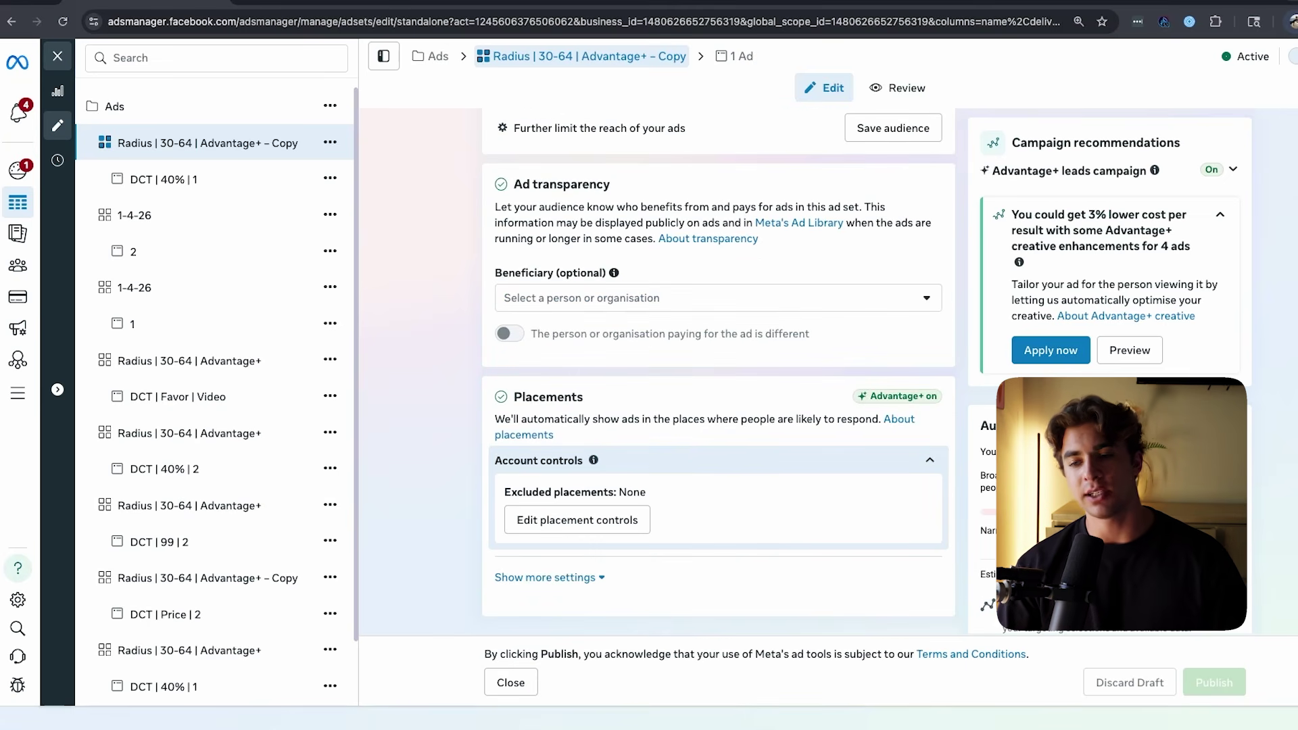
{"action": "scroll", "coordinate": [718, 371], "scroll_direction": "up", "scroll_amount": 20}
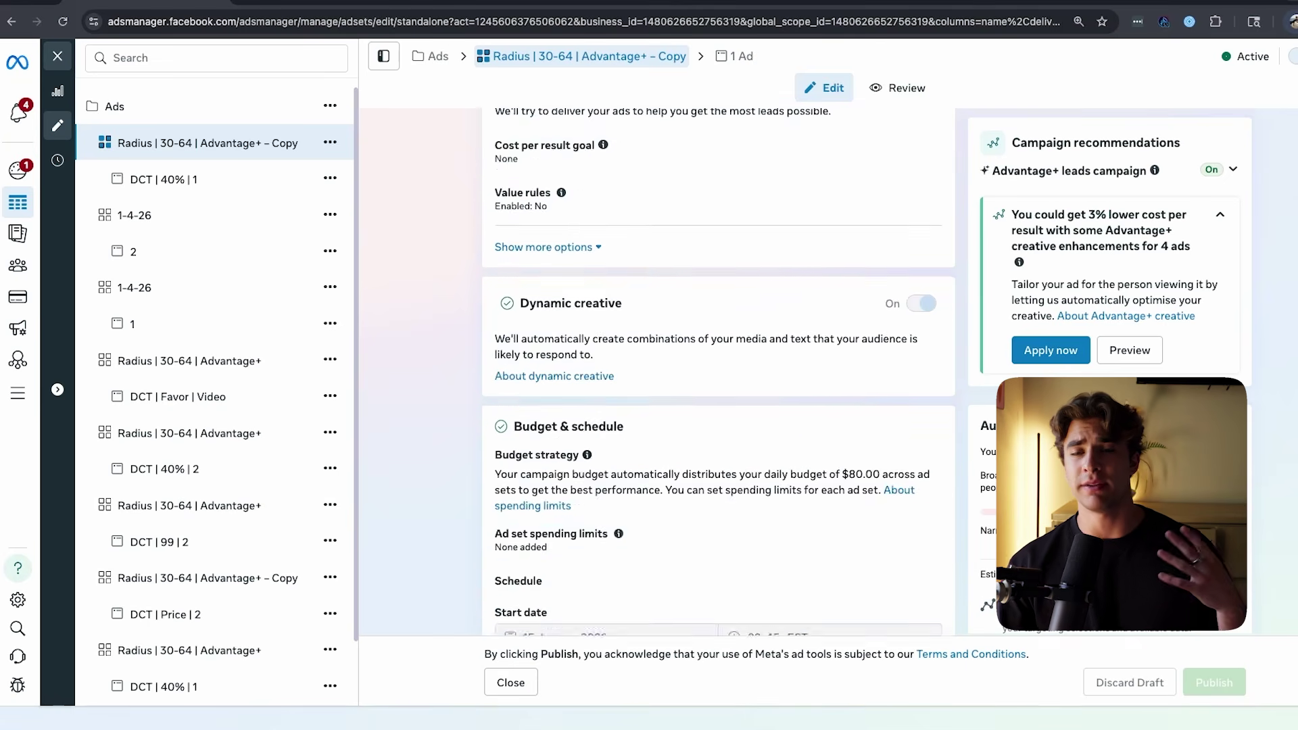
{"action": "scroll", "coordinate": [718, 372], "scroll_direction": "up", "scroll_amount": 4}
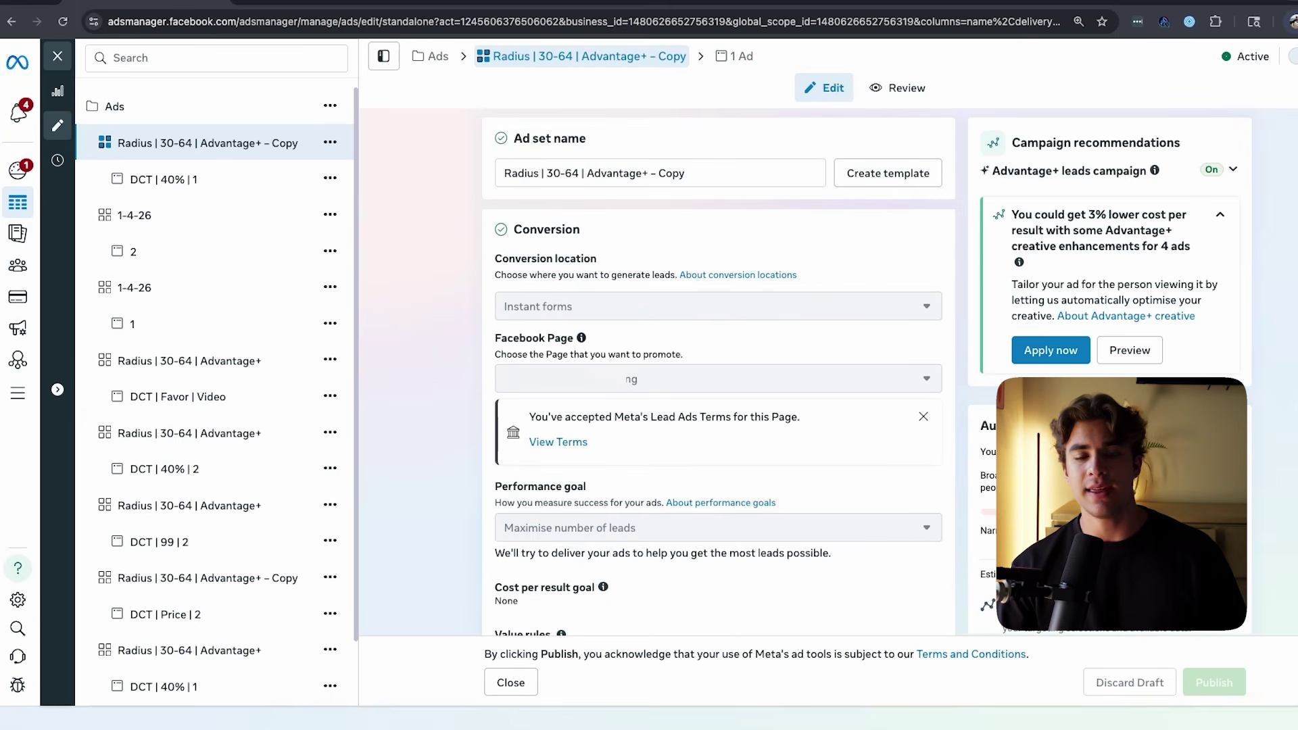
Open the ad DCT | 40% | 1 in the first ad set and review its instant form and images.
{"action": "left_click", "coordinate": [163, 179]}
{"action": "scroll", "coordinate": [651, 372], "scroll_direction": "down", "scroll_amount": 10}
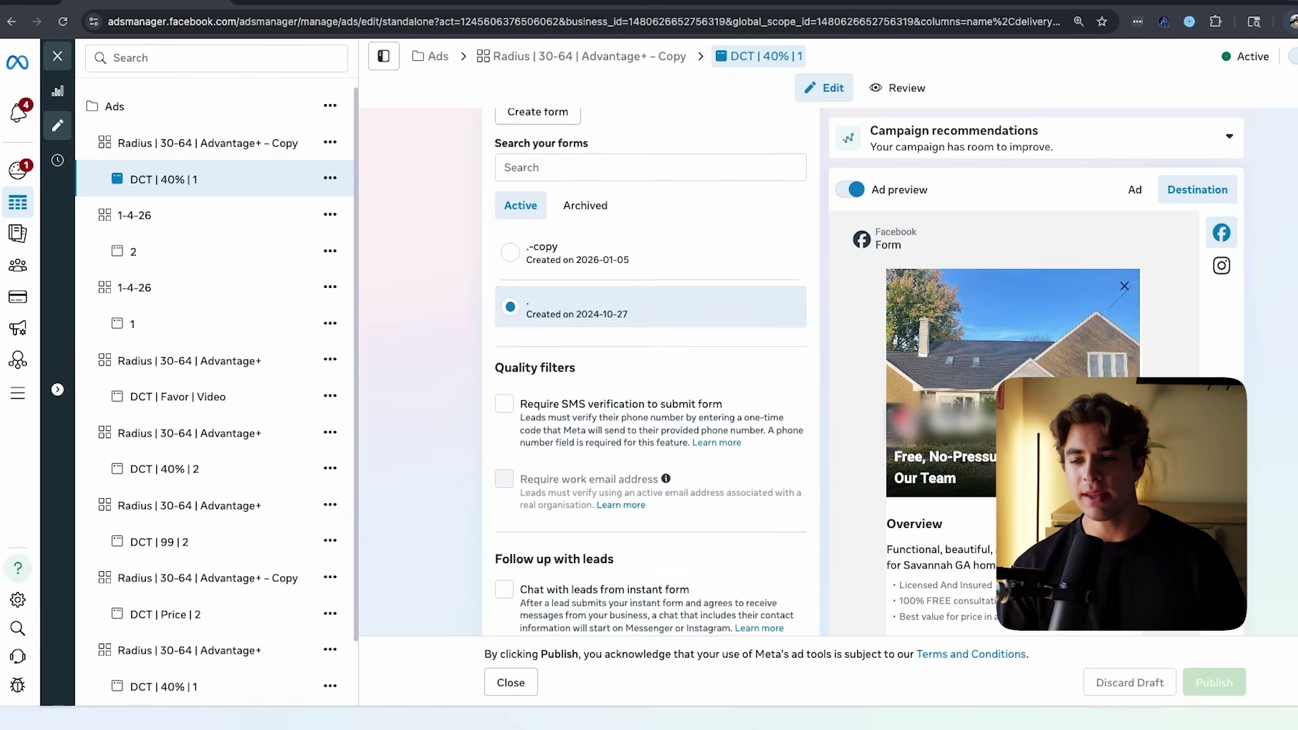
{"action": "scroll", "coordinate": [651, 372], "scroll_direction": "up", "scroll_amount": 15}
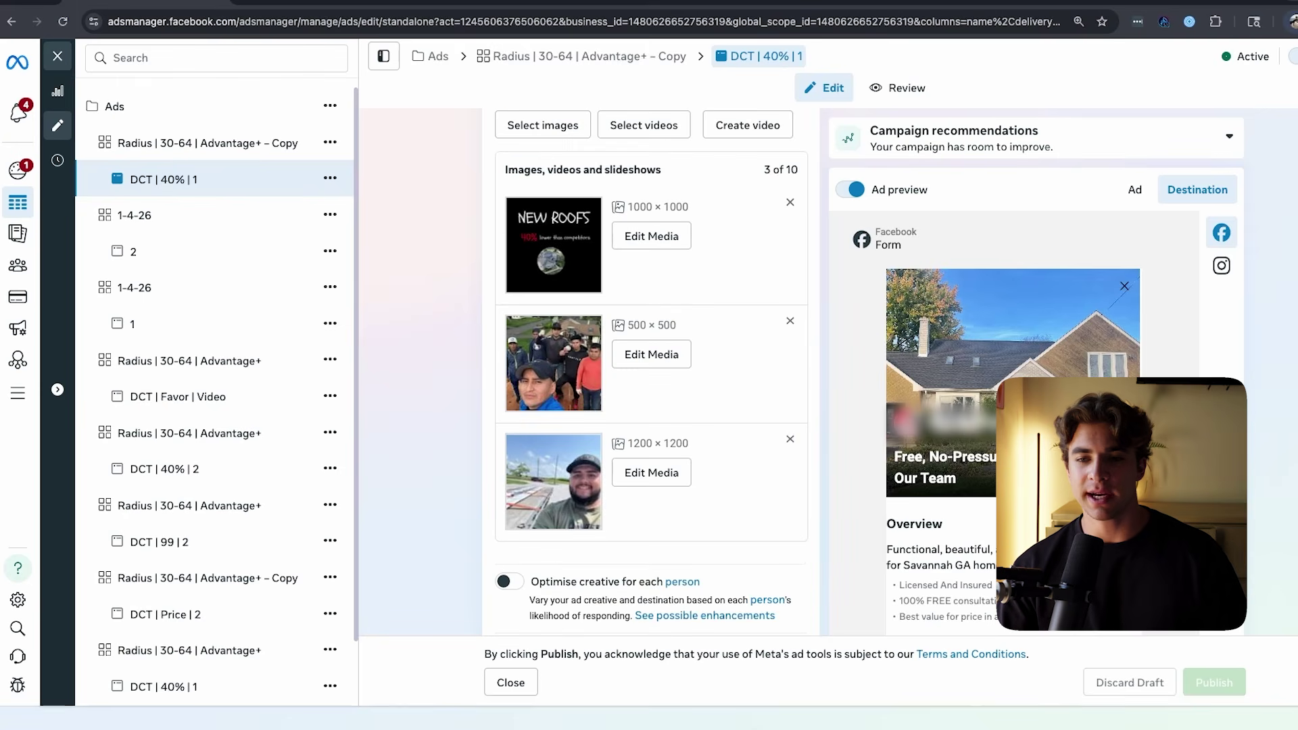
Look through ads 2 and 1 of the 1-4-26 ad sets and DCT | Favor | Video, returning to ad 1.
{"action": "left_click", "coordinate": [133, 251]}
{"action": "left_click", "coordinate": [133, 324]}
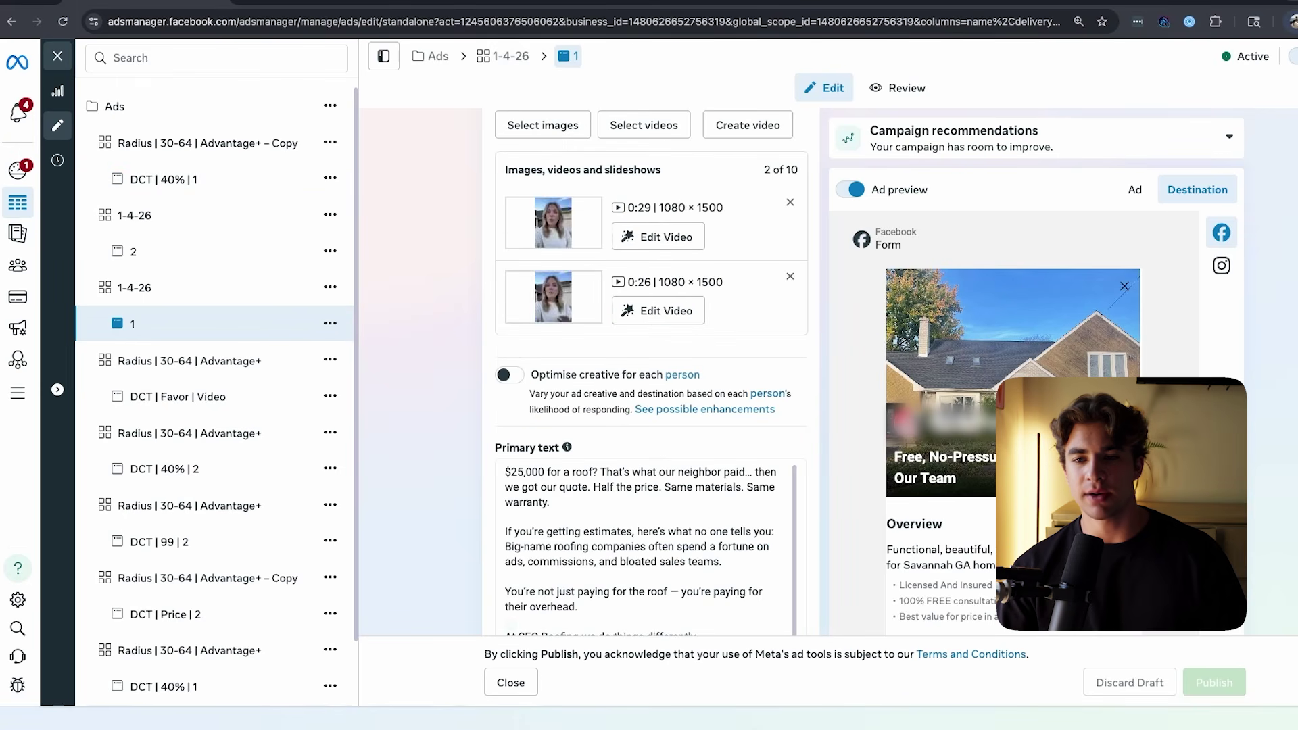
{"action": "left_click", "coordinate": [177, 396]}
{"action": "left_click", "coordinate": [132, 323]}
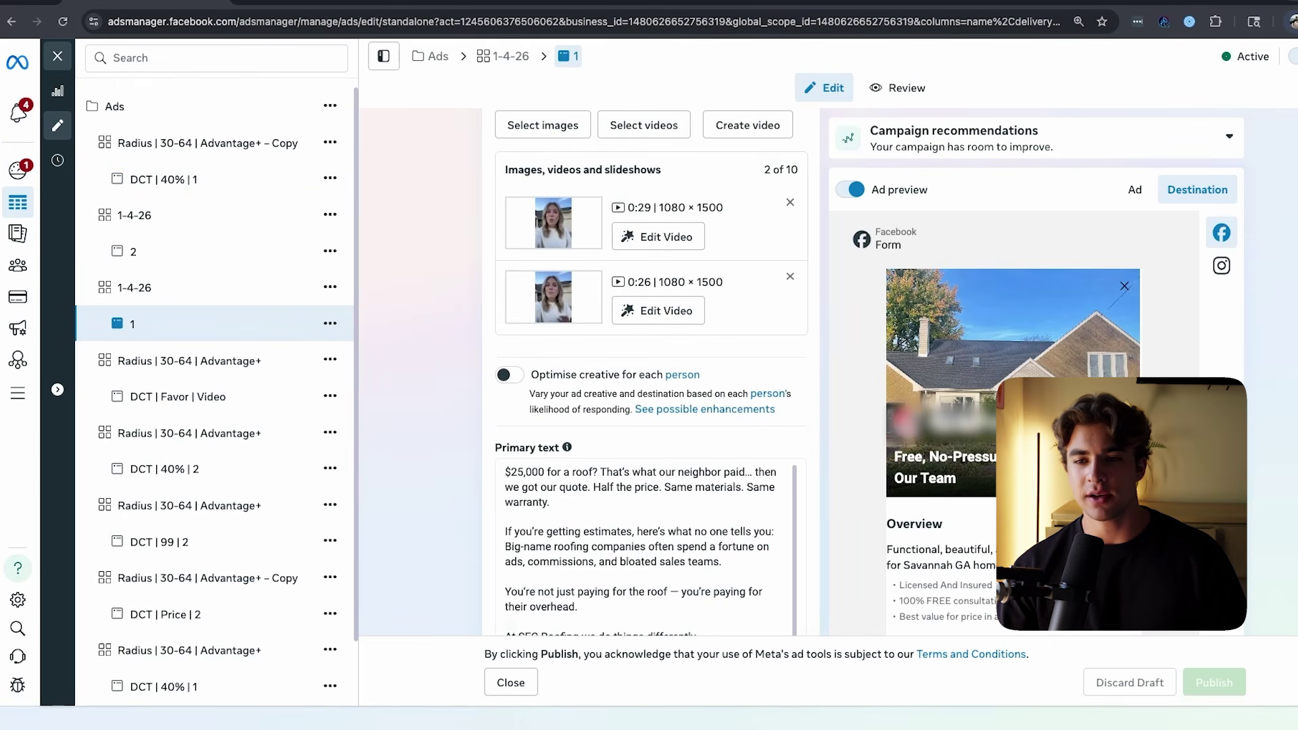
Review ad 1's media and primary text, and open its 0:29 video in the video editor.
{"action": "scroll", "coordinate": [651, 372], "scroll_direction": "up", "scroll_amount": 3}
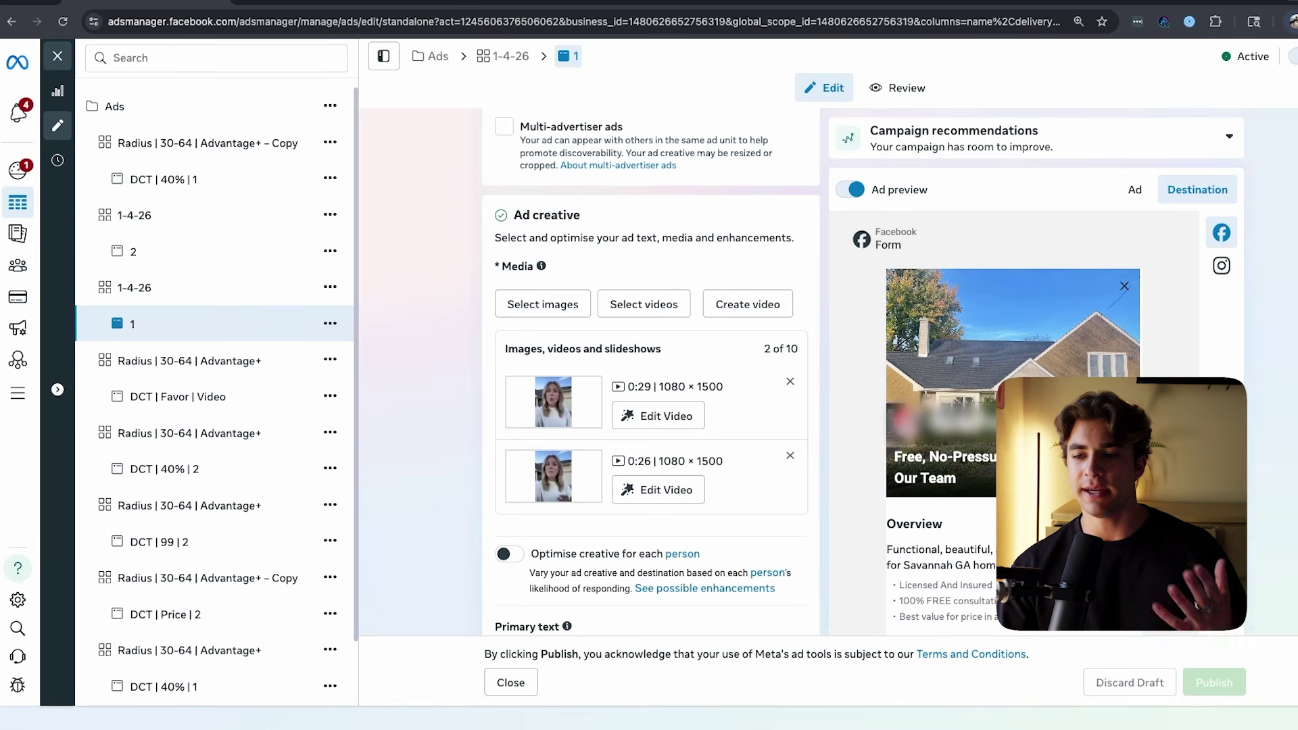
{"action": "scroll", "coordinate": [651, 372], "scroll_direction": "down", "scroll_amount": 3}
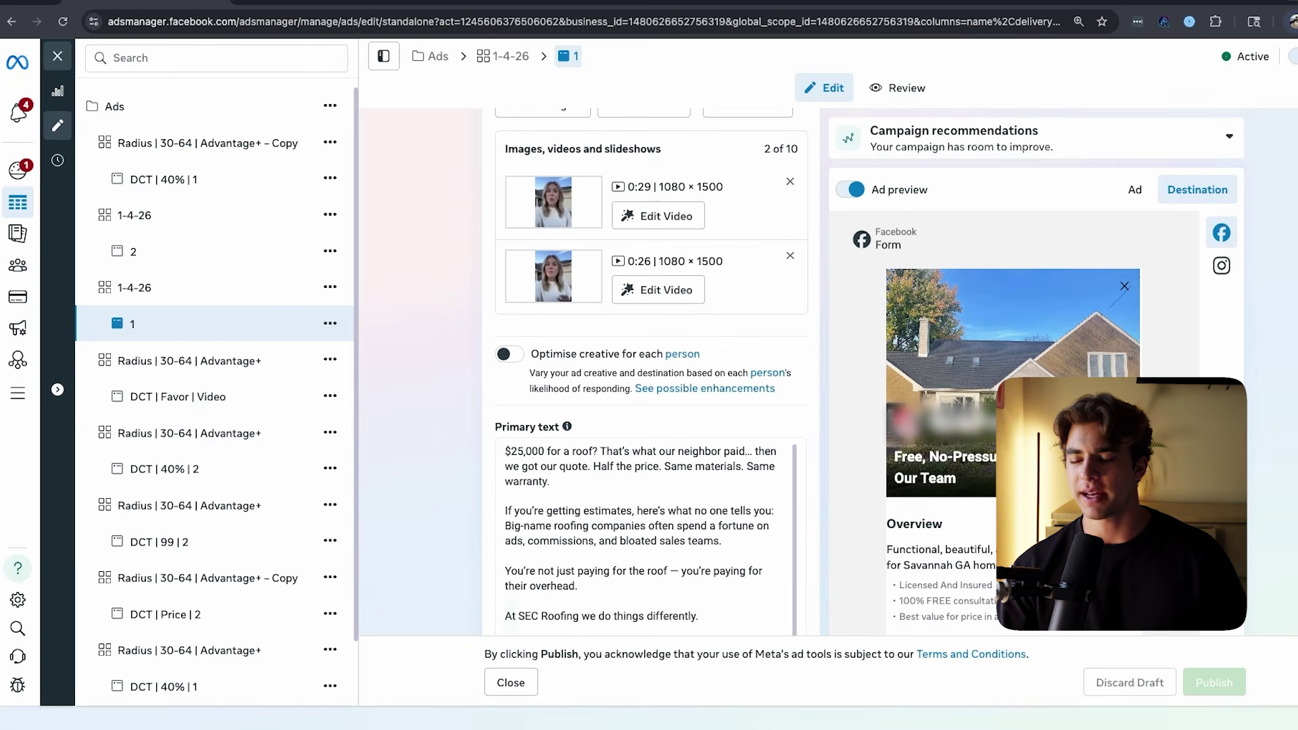
{"action": "scroll", "coordinate": [651, 372], "scroll_direction": "up", "scroll_amount": 3}
{"action": "scroll", "coordinate": [650, 372], "scroll_direction": "down", "scroll_amount": 3}
{"action": "left_click", "coordinate": [658, 196]}
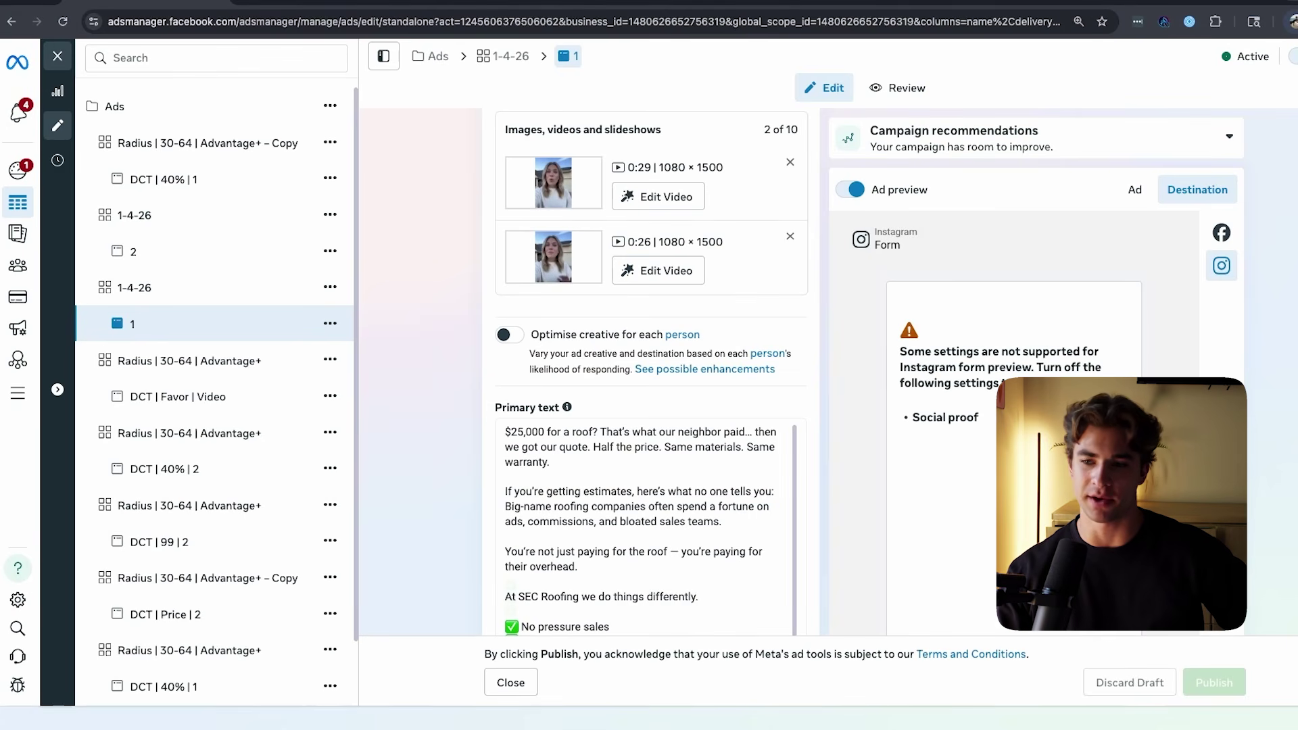
Open the ad DCT | Favor | Video and review its primary text and media.
{"action": "left_click", "coordinate": [178, 396]}
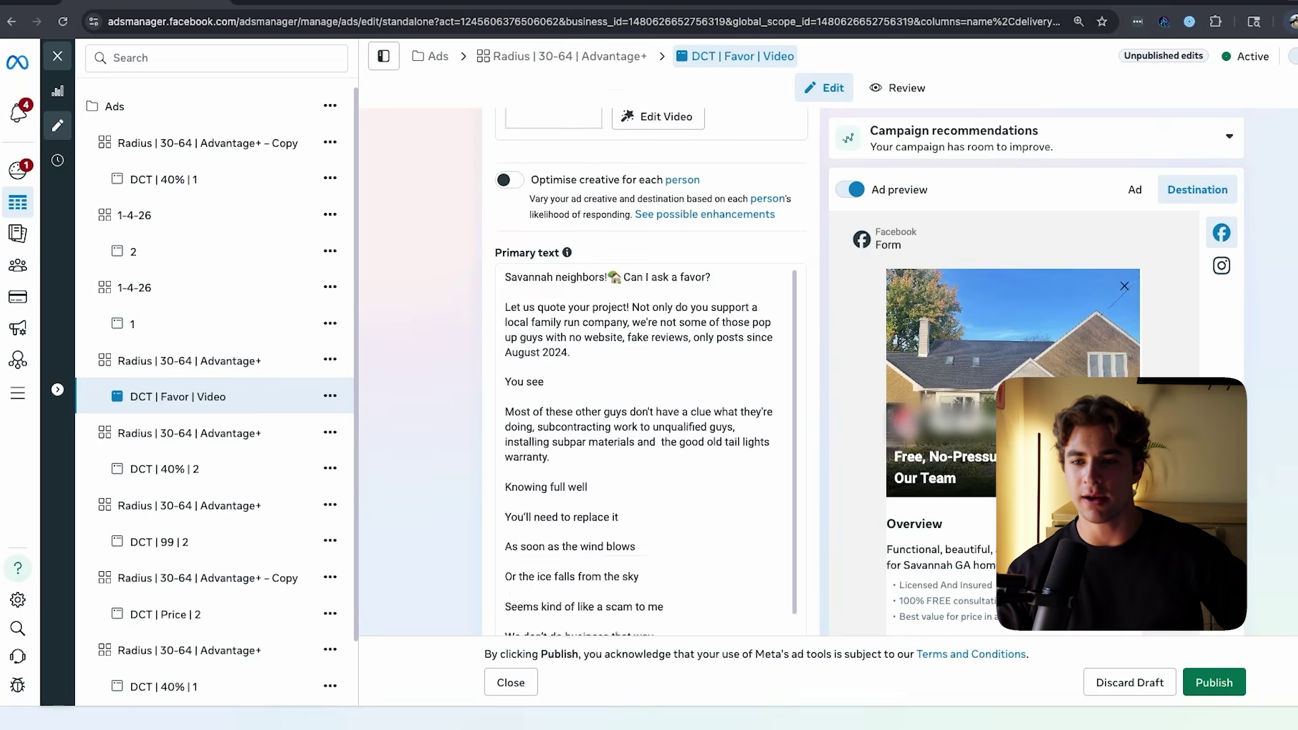
{"action": "scroll", "coordinate": [643, 393], "scroll_direction": "down", "scroll_amount": 1}
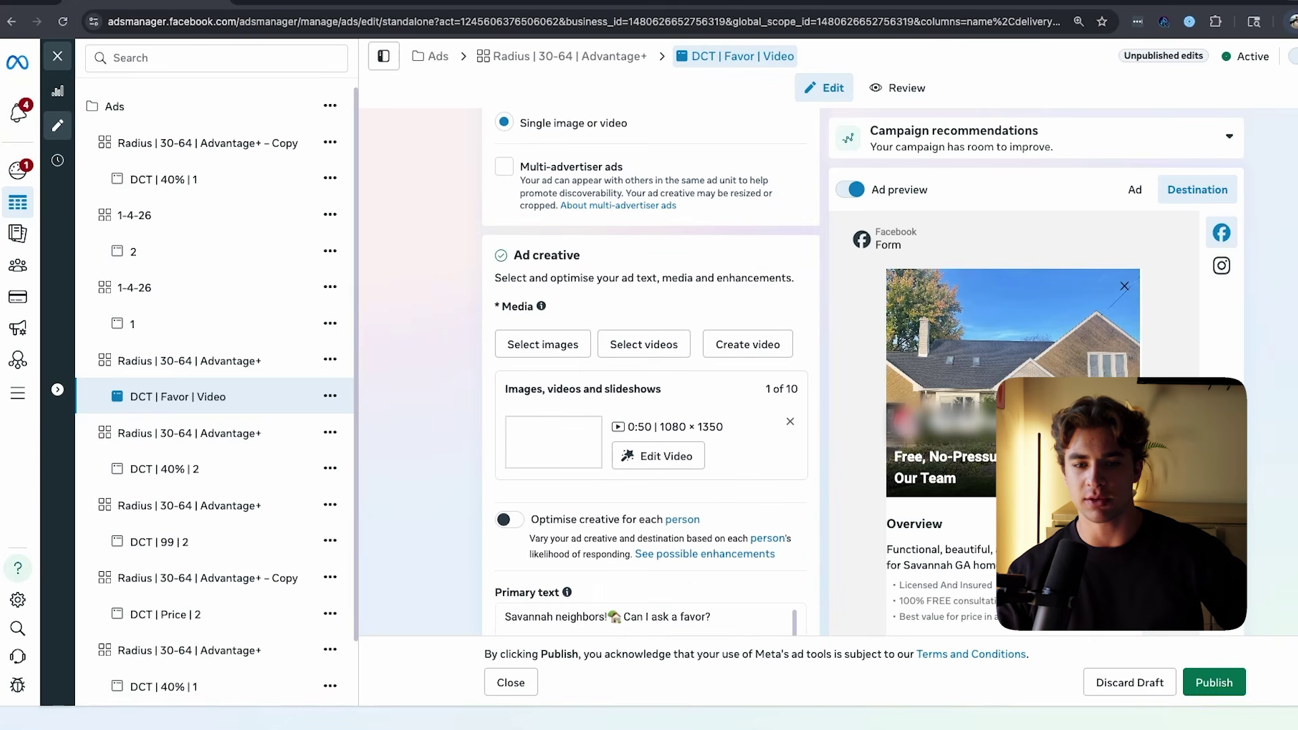
Open the video of ad DCT | 40% | 2 in the editor and scrub through it on the trim timeline.
{"action": "left_click", "coordinate": [164, 468]}
{"action": "left_click", "coordinate": [658, 455]}
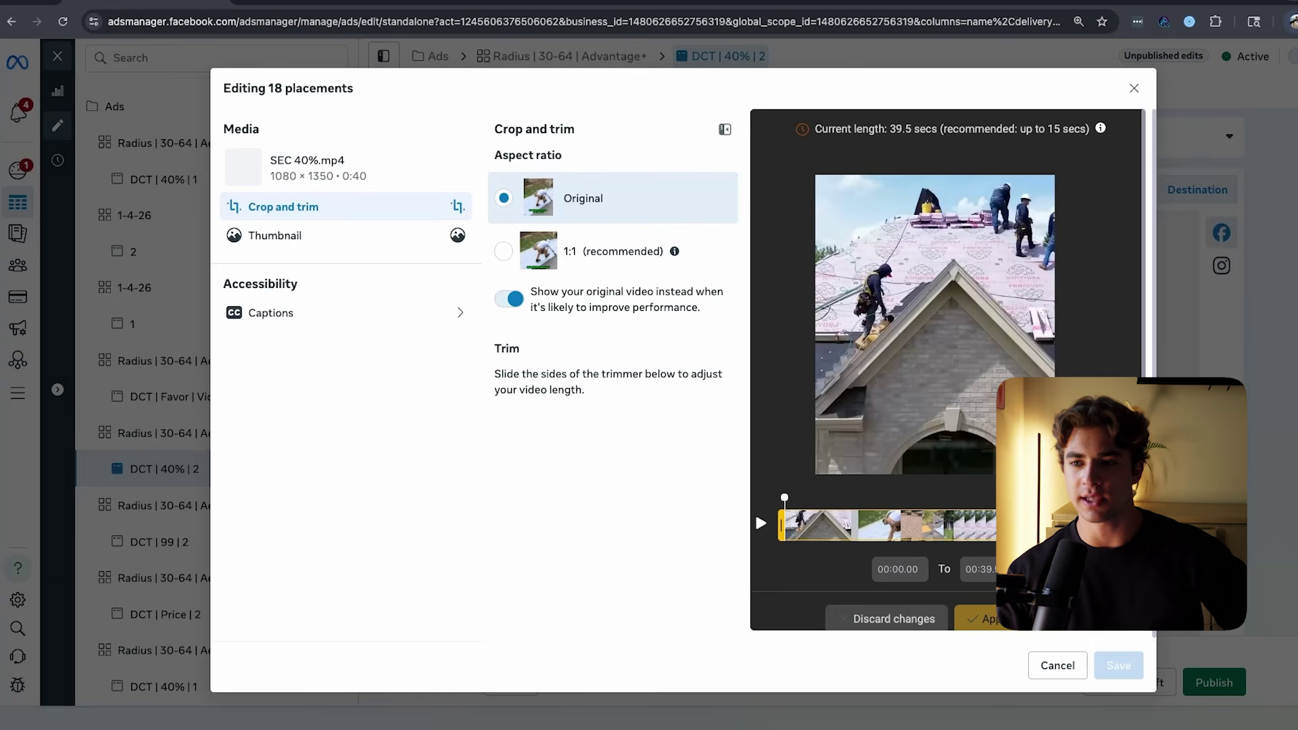
{"action": "left_click_drag", "start_coordinate": [781, 525], "coordinate": [975, 525]}
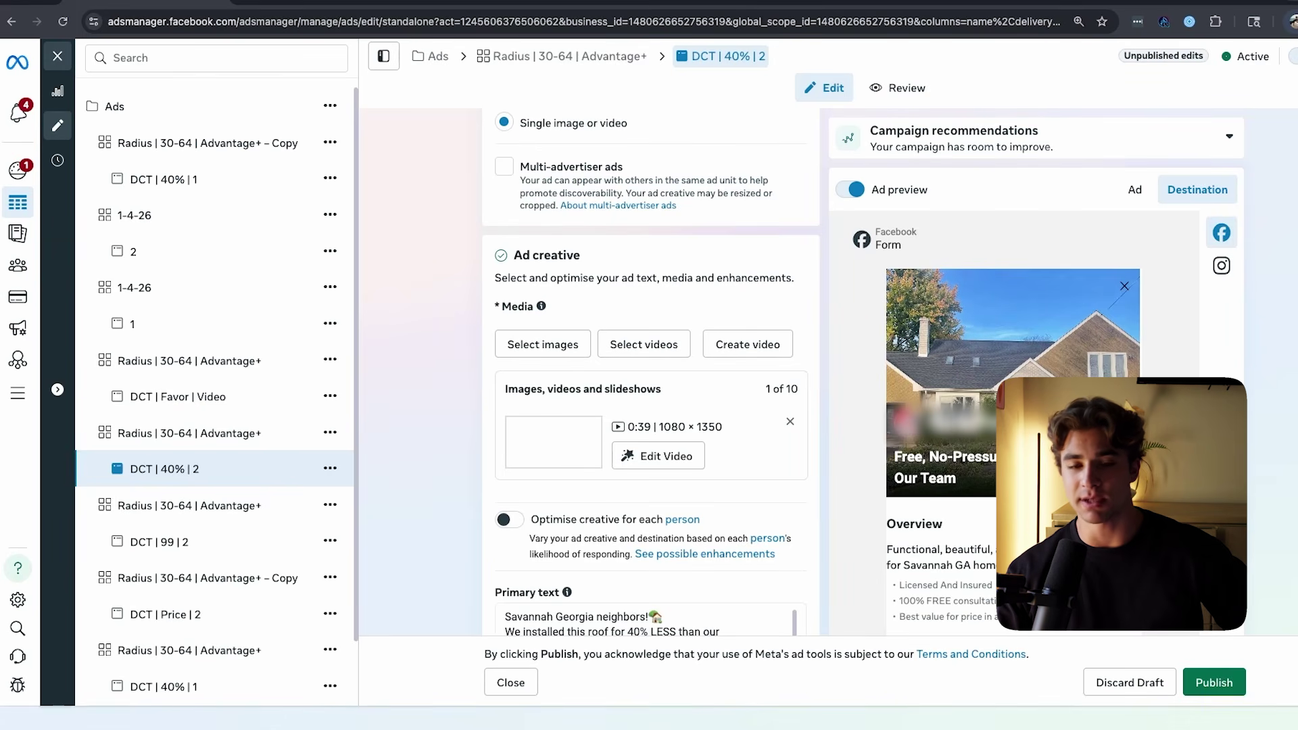
Return to the ad DCT | 40% | 1 in the first ad set and review its identity, ad setup and creative media.
{"action": "left_click", "coordinate": [133, 251]}
{"action": "left_click", "coordinate": [133, 215]}
{"action": "left_click", "coordinate": [163, 179]}
{"action": "scroll", "coordinate": [650, 378], "scroll_direction": "down", "scroll_amount": 20}
{"action": "scroll", "coordinate": [650, 378], "scroll_direction": "up", "scroll_amount": 6}
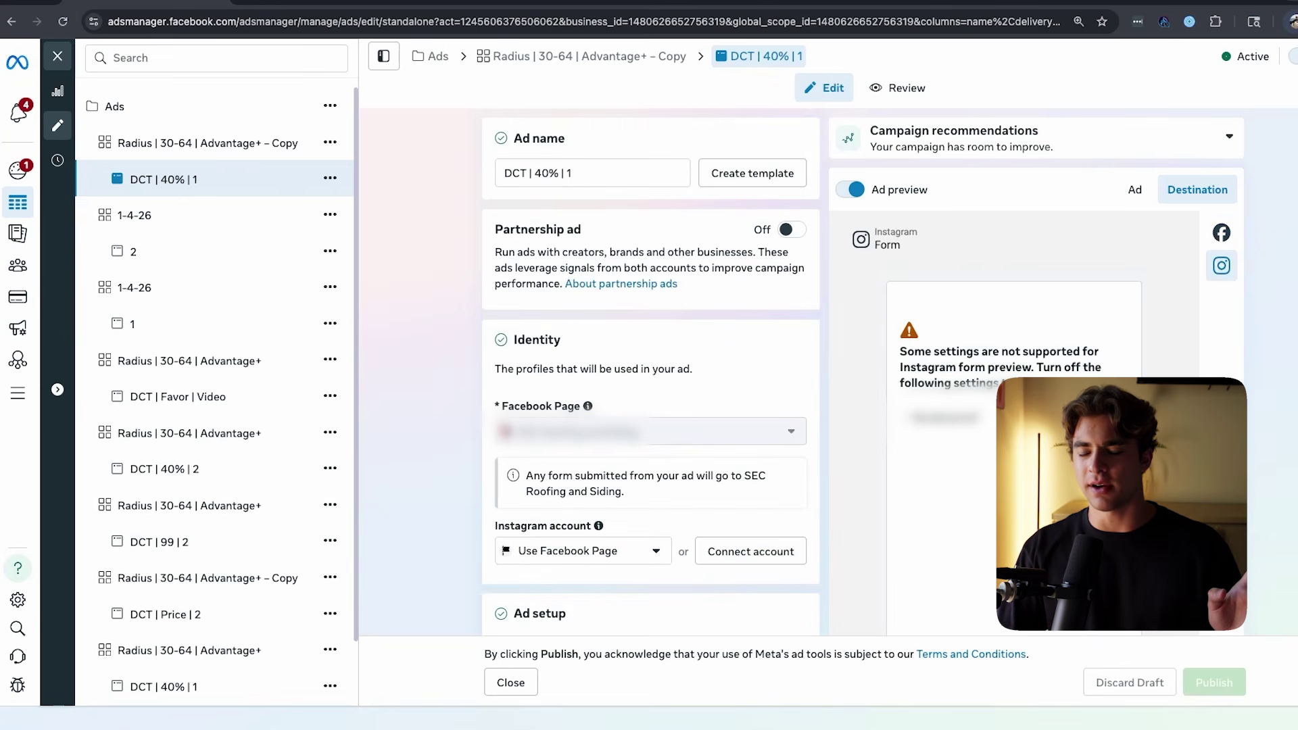
{"action": "scroll", "coordinate": [946, 338], "scroll_direction": "down", "scroll_amount": 1}
{"action": "scroll", "coordinate": [651, 300], "scroll_direction": "down", "scroll_amount": 18}
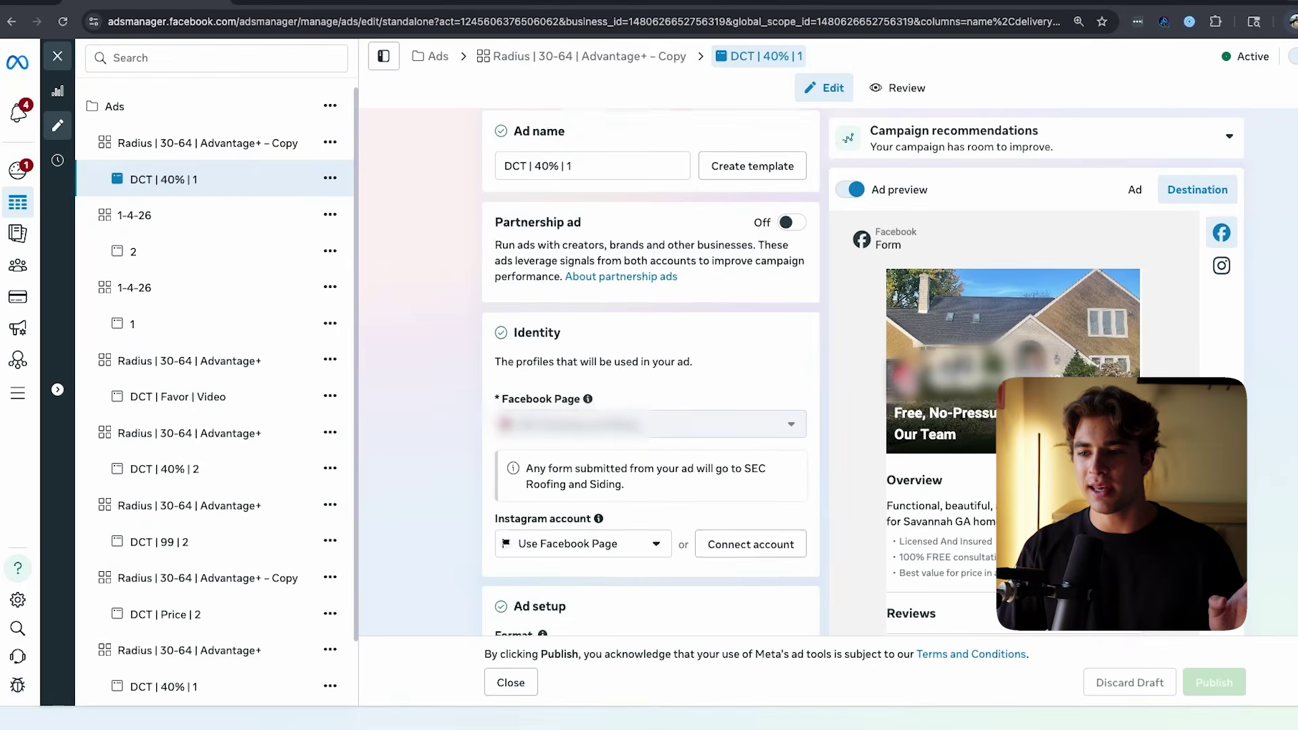
{"action": "scroll", "coordinate": [651, 301], "scroll_direction": "up", "scroll_amount": 3}
{"action": "scroll", "coordinate": [651, 304], "scroll_direction": "up", "scroll_amount": 3}
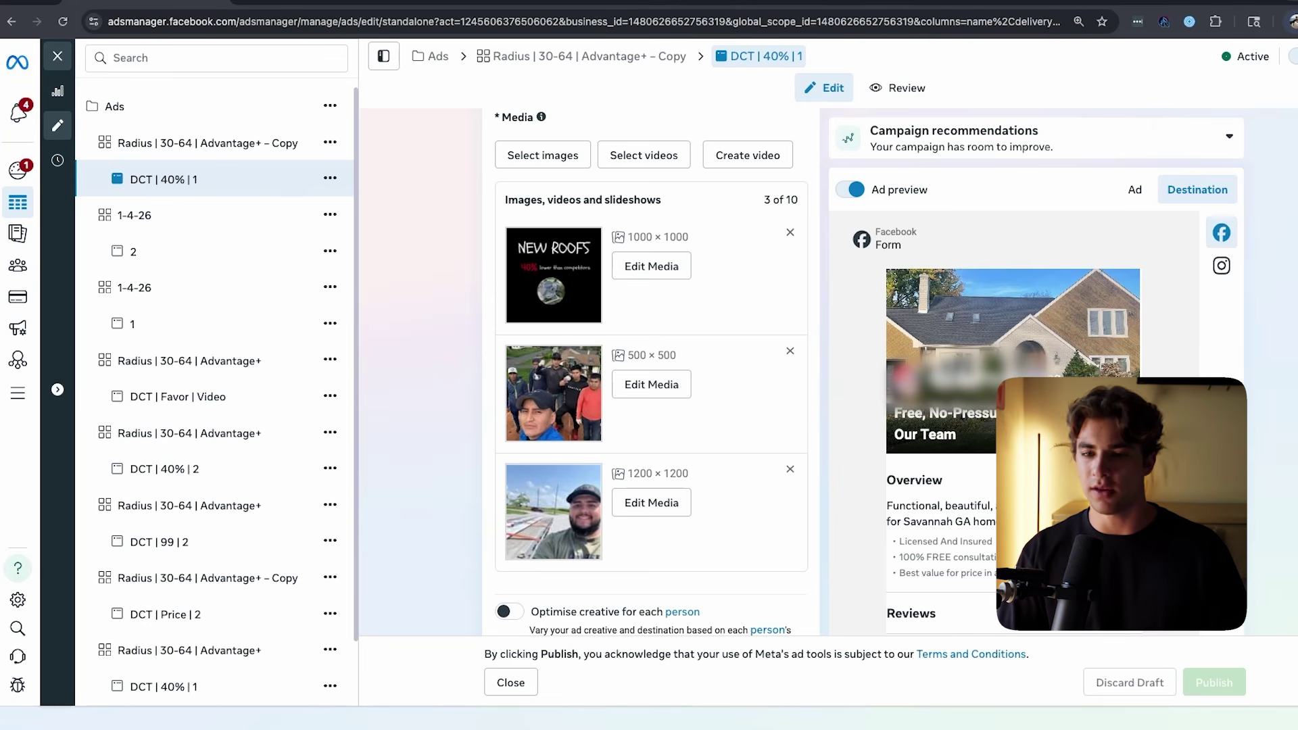
Review the primary text, headline, description, call to action and instant form settings of the ad DCT | 40% | 1.
{"action": "scroll", "coordinate": [651, 304], "scroll_direction": "down", "scroll_amount": 15}
{"action": "scroll", "coordinate": [651, 304], "scroll_direction": "up", "scroll_amount": 14}
{"action": "scroll", "coordinate": [651, 304], "scroll_direction": "down", "scroll_amount": 15}
{"action": "scroll", "coordinate": [651, 305], "scroll_direction": "up", "scroll_amount": 8}
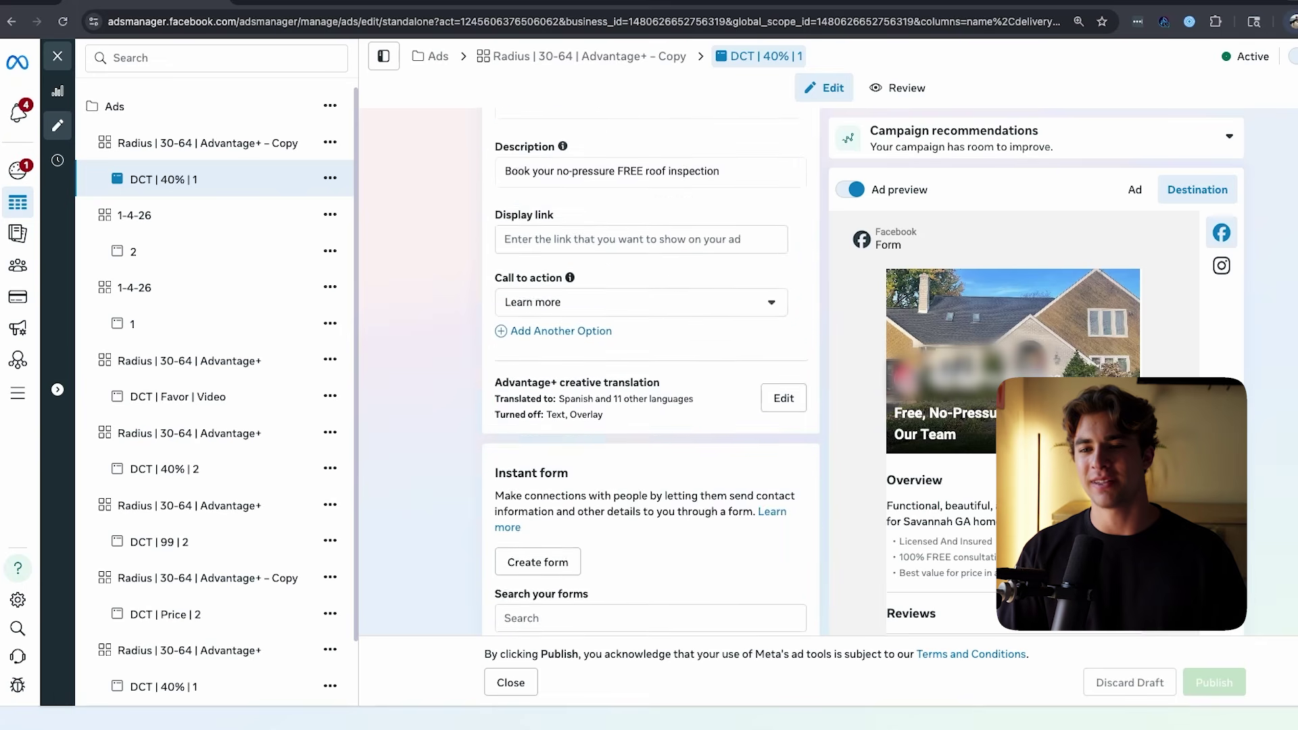
{"action": "scroll", "coordinate": [651, 304], "scroll_direction": "up", "scroll_amount": 3}
{"action": "scroll", "coordinate": [648, 271], "scroll_direction": "down", "scroll_amount": 2}
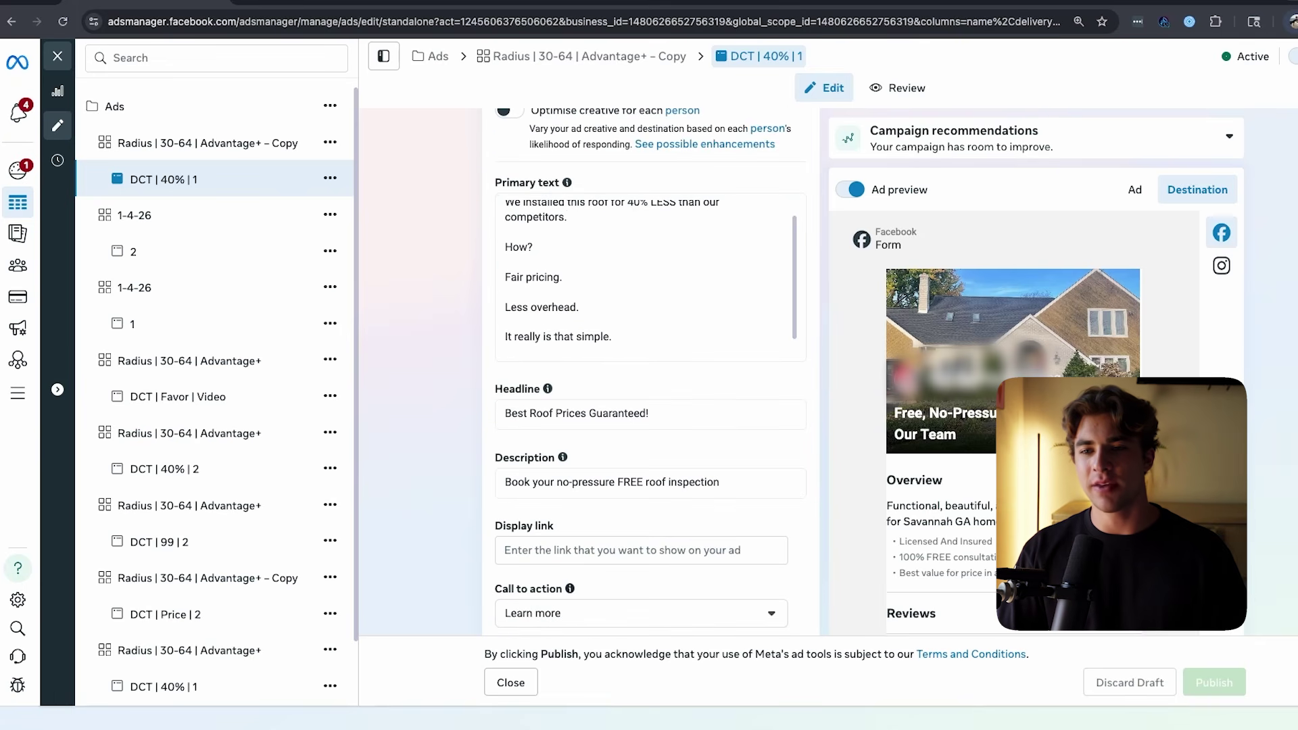
{"action": "left_click", "coordinate": [566, 217]}
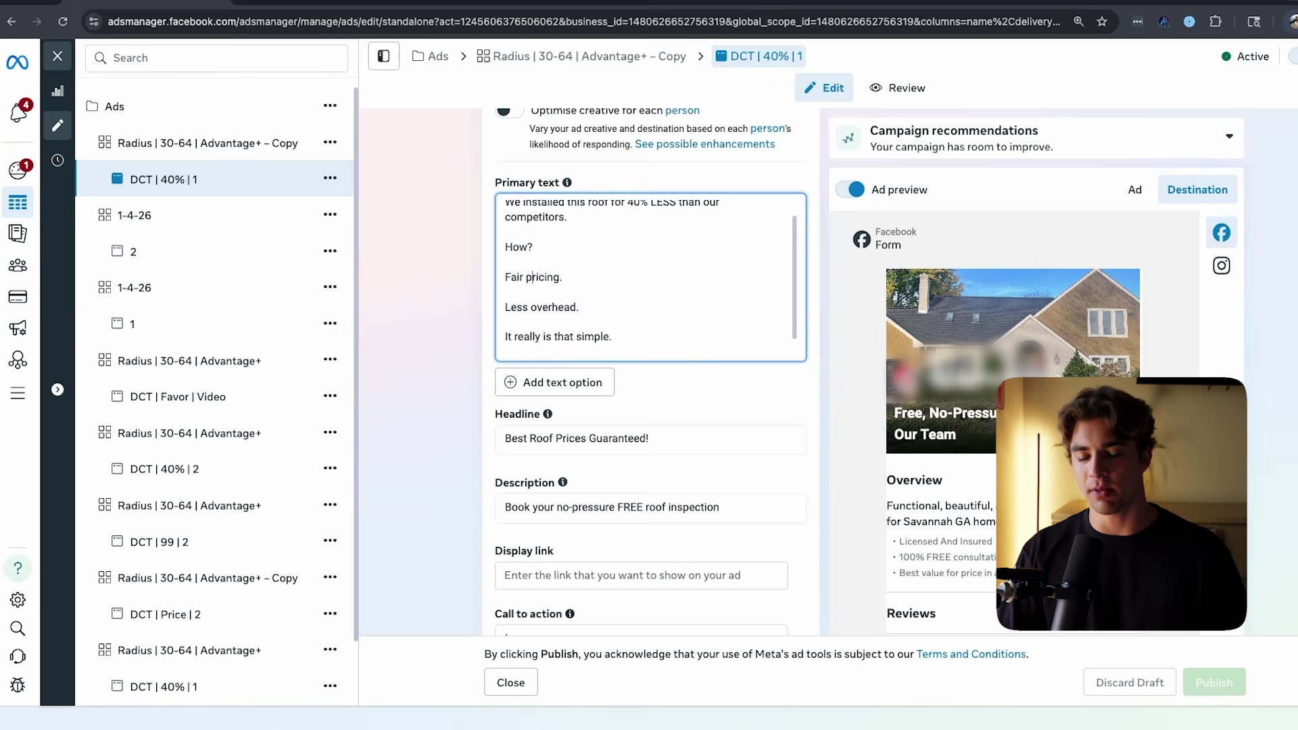
{"action": "left_click", "coordinate": [426, 291]}
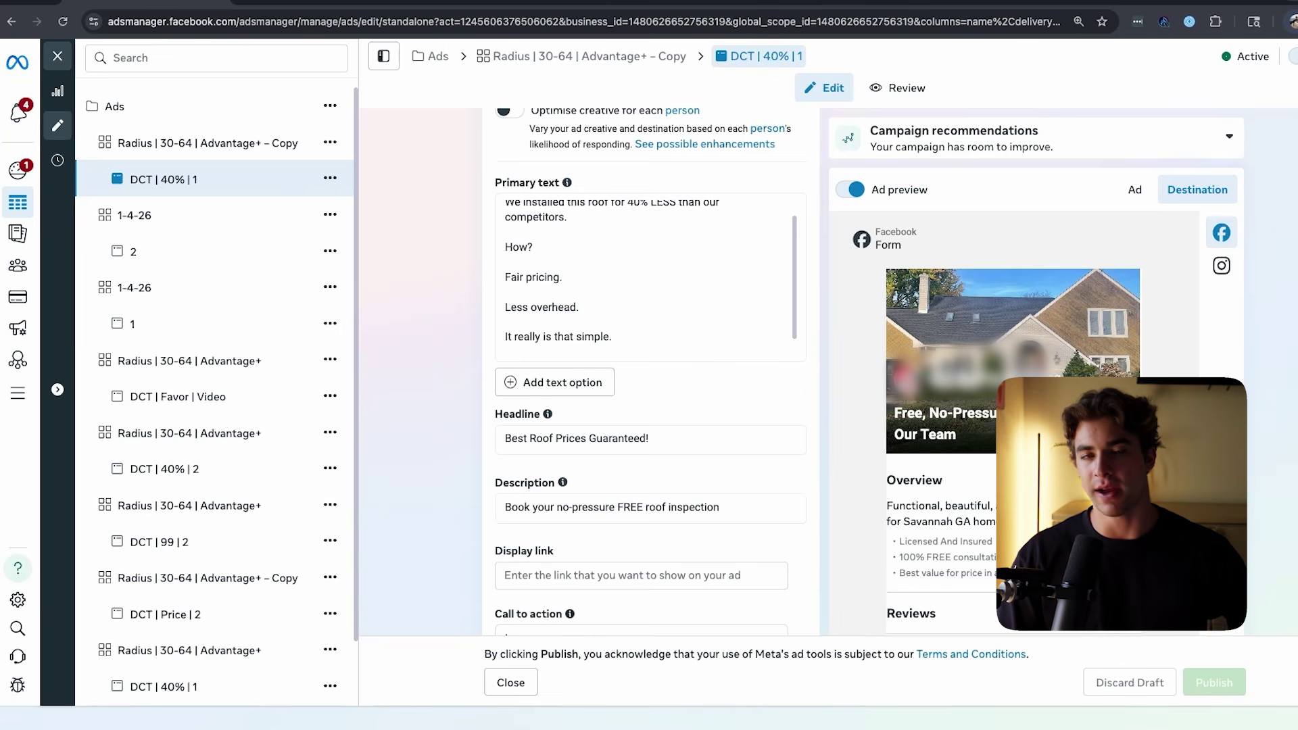
Look through the list of ads, and return to the ad name, identity and creative media of DCT | 40% | 1.
{"action": "scroll", "coordinate": [215, 392], "scroll_direction": "down", "scroll_amount": 1}
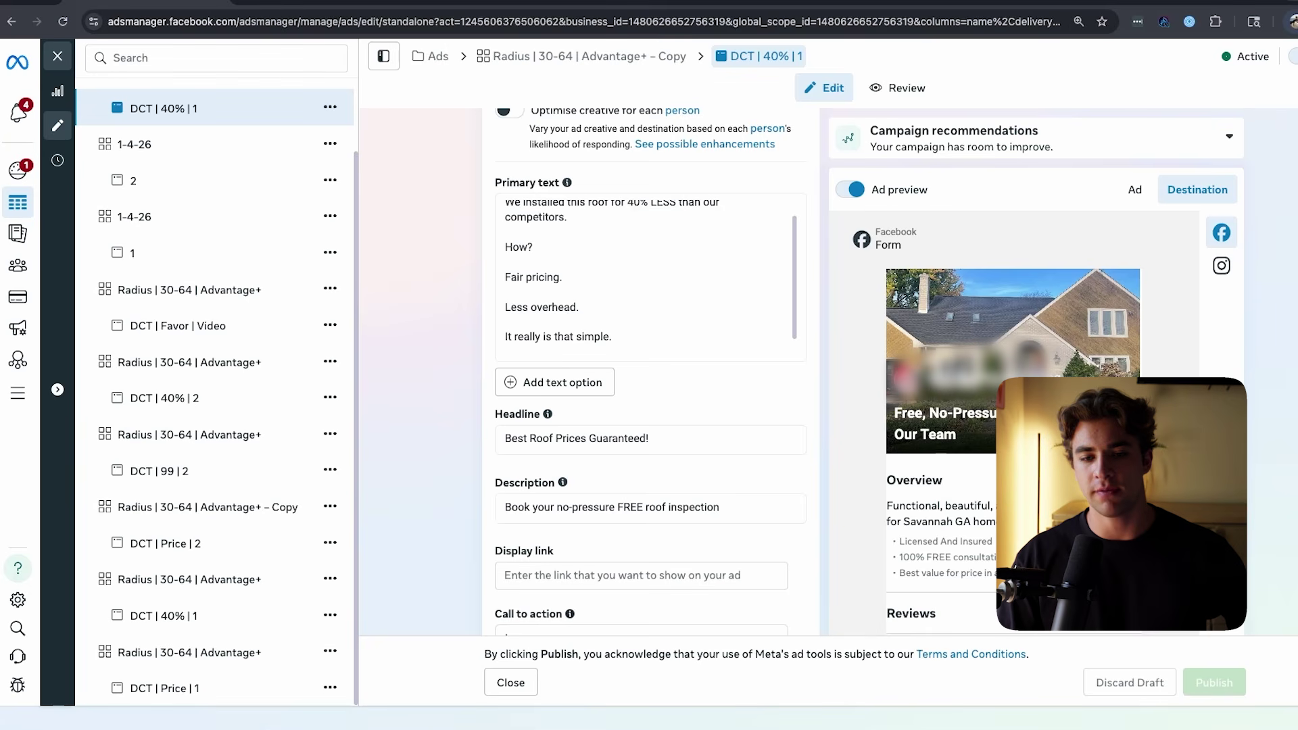
{"action": "scroll", "coordinate": [215, 396], "scroll_direction": "up", "scroll_amount": 1}
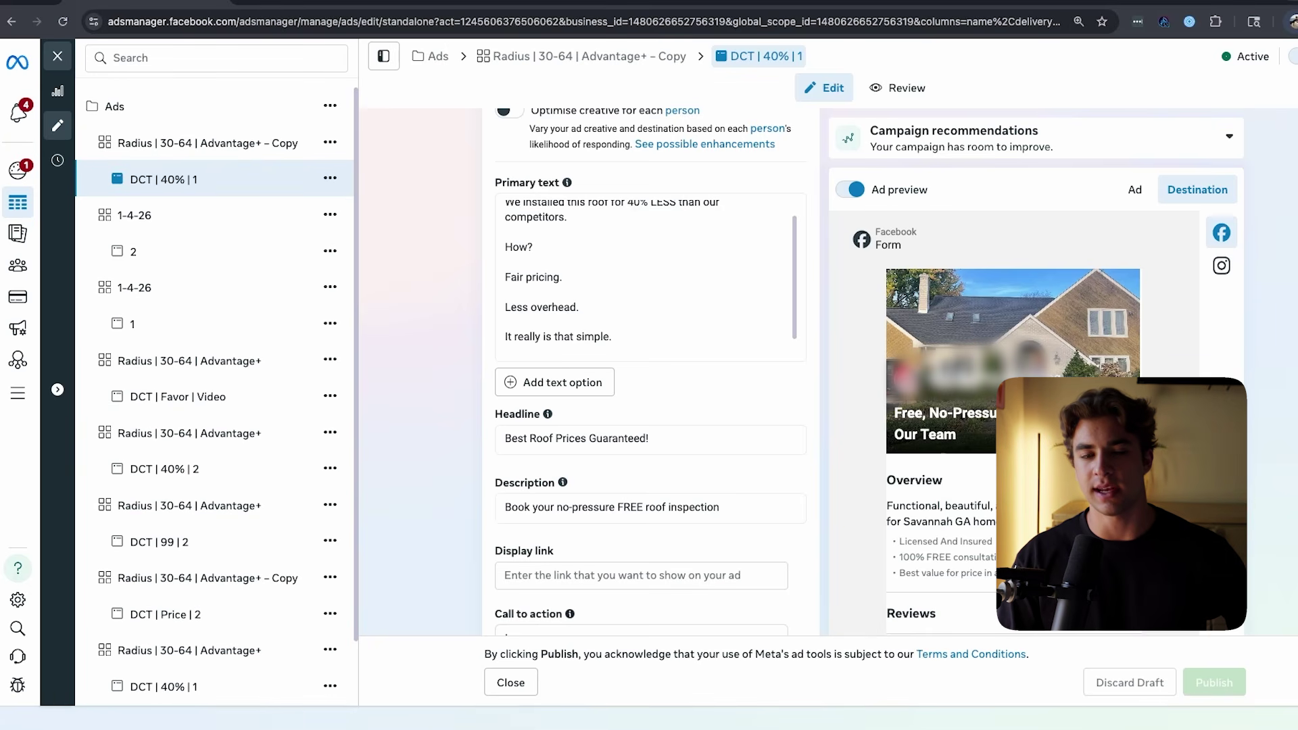
{"action": "scroll", "coordinate": [650, 372], "scroll_direction": "down", "scroll_amount": 4}
{"action": "scroll", "coordinate": [650, 371], "scroll_direction": "up", "scroll_amount": 10}
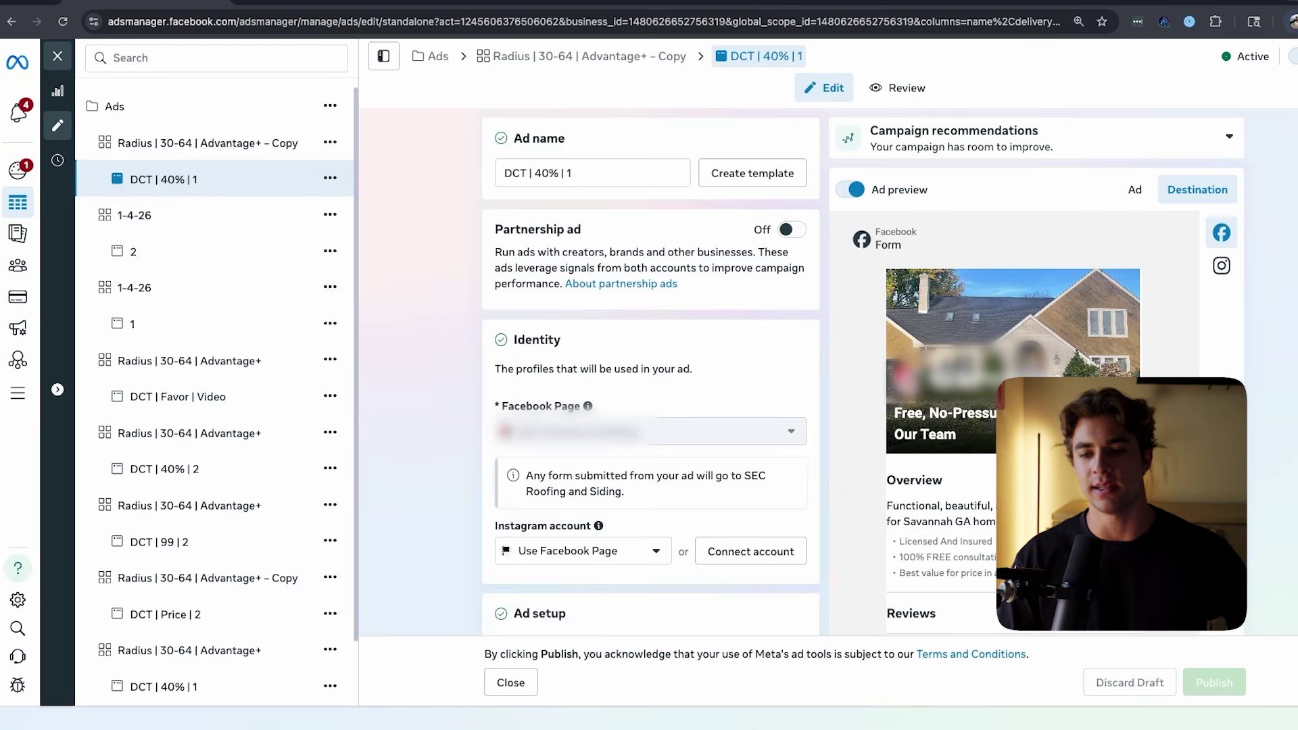
{"action": "scroll", "coordinate": [650, 349], "scroll_direction": "down", "scroll_amount": 5}
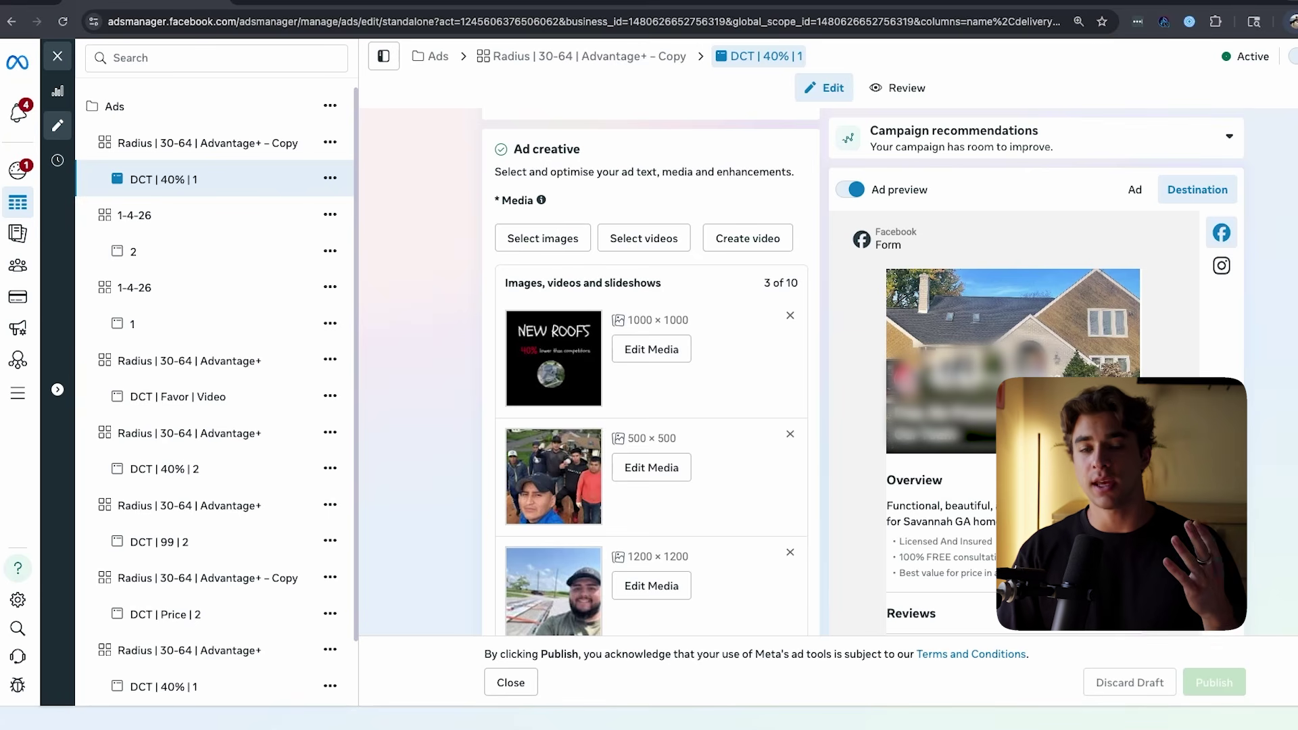
Open ad 2 in the 1-4-26 ad set, view its 0:35 video in the video editor, and return to the ad's creative.
{"action": "left_click", "coordinate": [133, 252]}
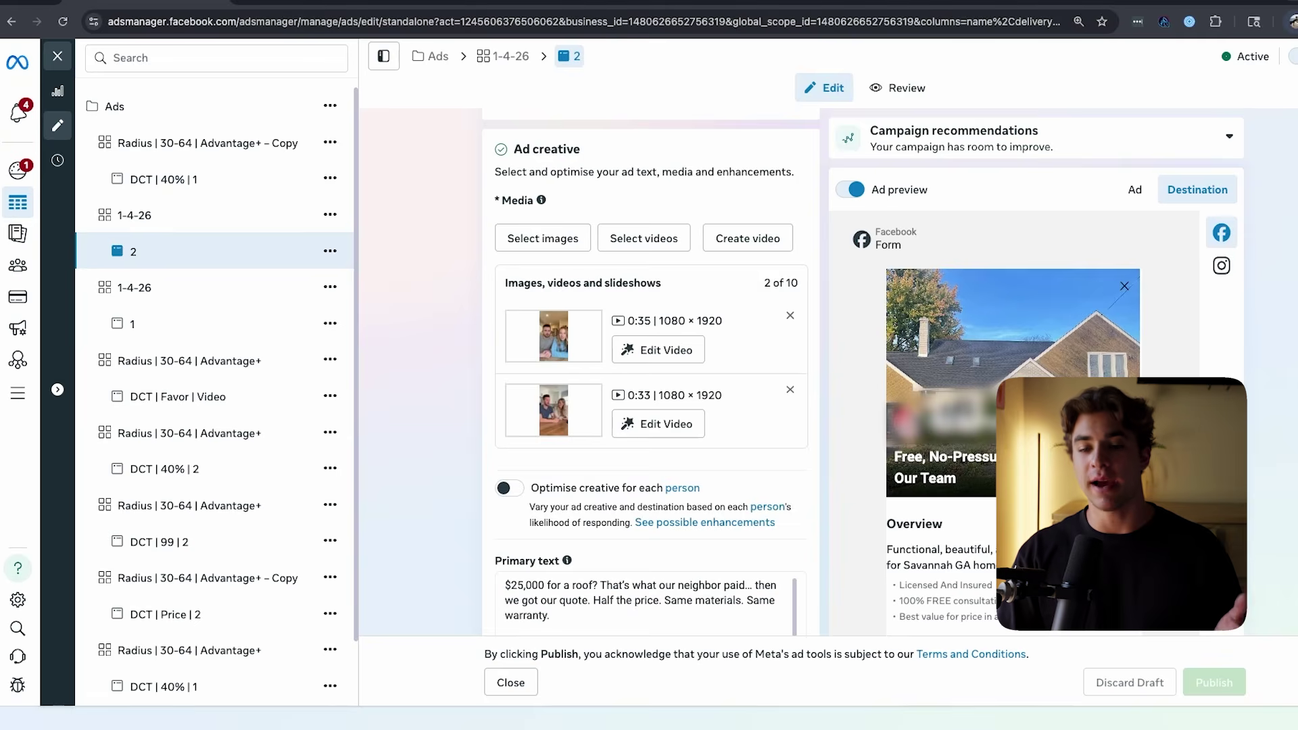
{"action": "left_click", "coordinate": [652, 348]}
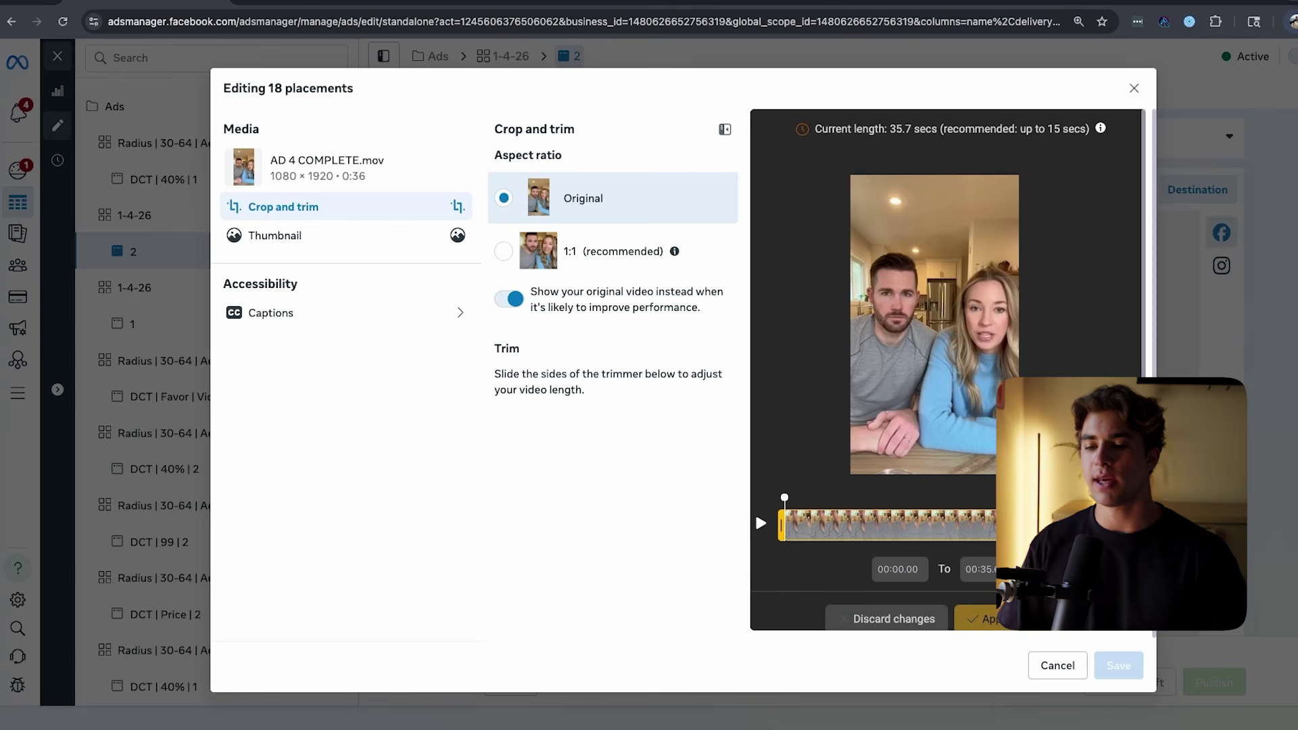
{"action": "mouse_move", "coordinate": [781, 524]}
{"action": "left_mouse_down"}
{"action": "mouse_move", "coordinate": [864, 524]}
{"action": "mouse_move", "coordinate": [781, 525]}
{"action": "left_mouse_up"}
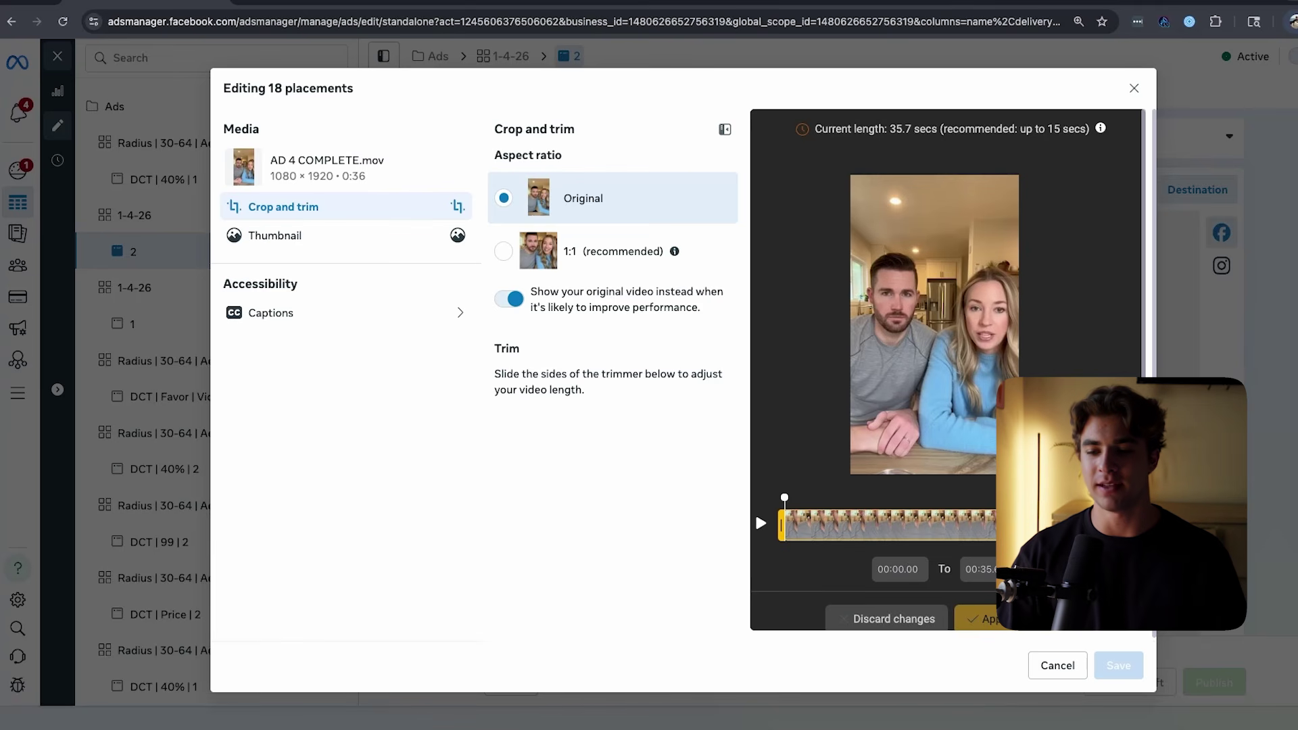
{"action": "left_click", "coordinate": [756, 515]}
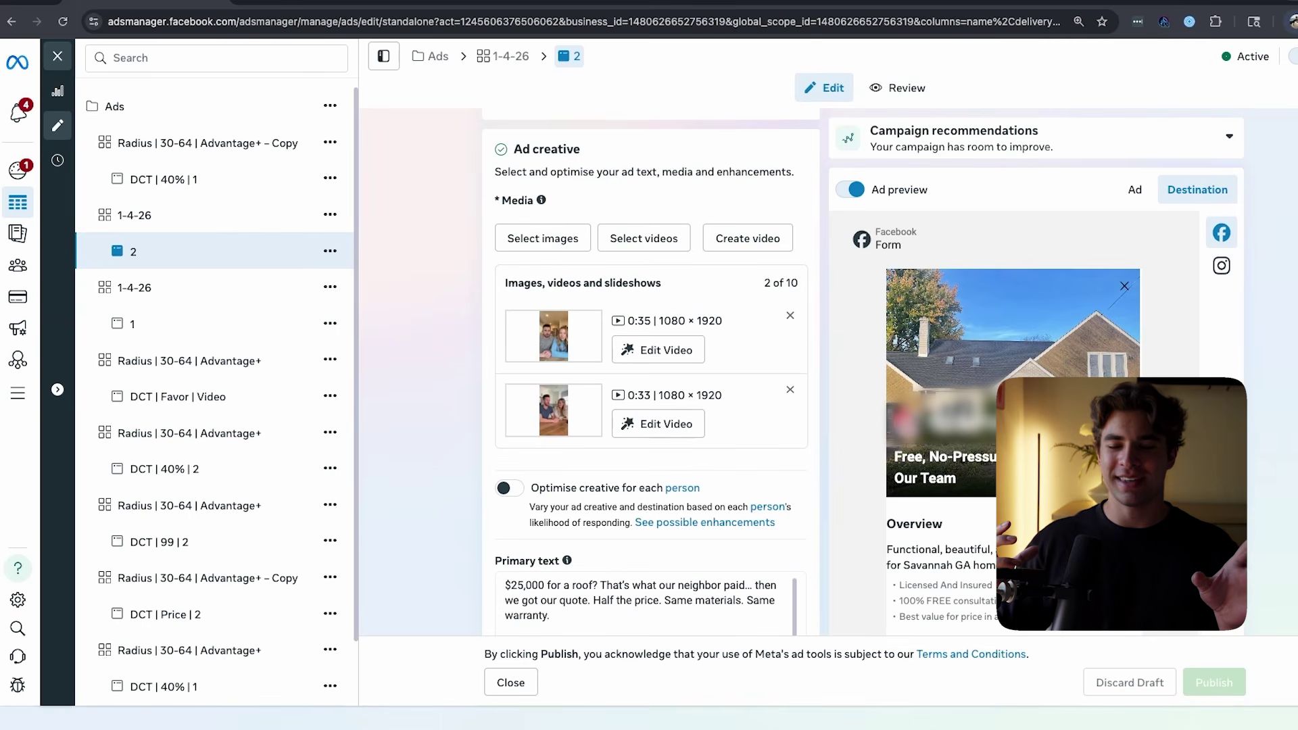
{"action": "scroll", "coordinate": [330, 359], "scroll_direction": "down", "scroll_amount": 1}
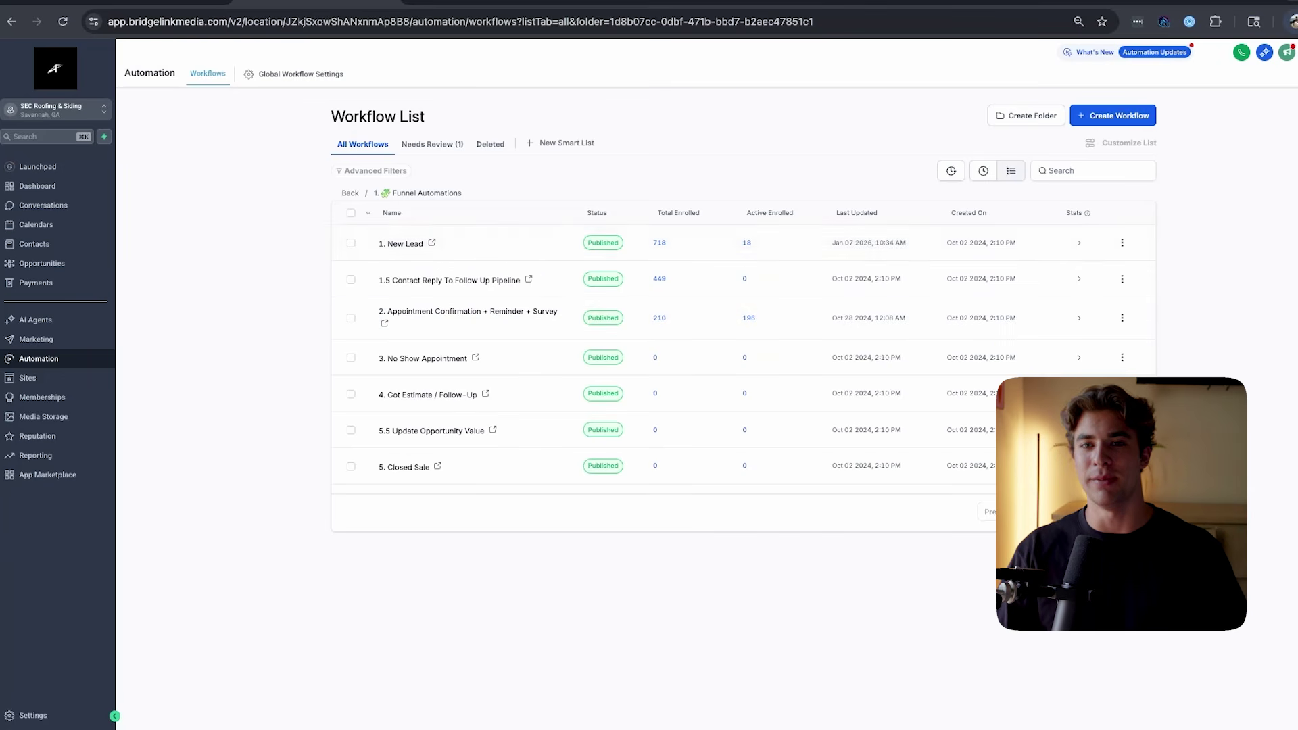
Calculate 210/700 in a new browser tab, and return to the workflow list.
{"action": "key", "text": "super+t"}
{"action": "type", "text": "210/700"}
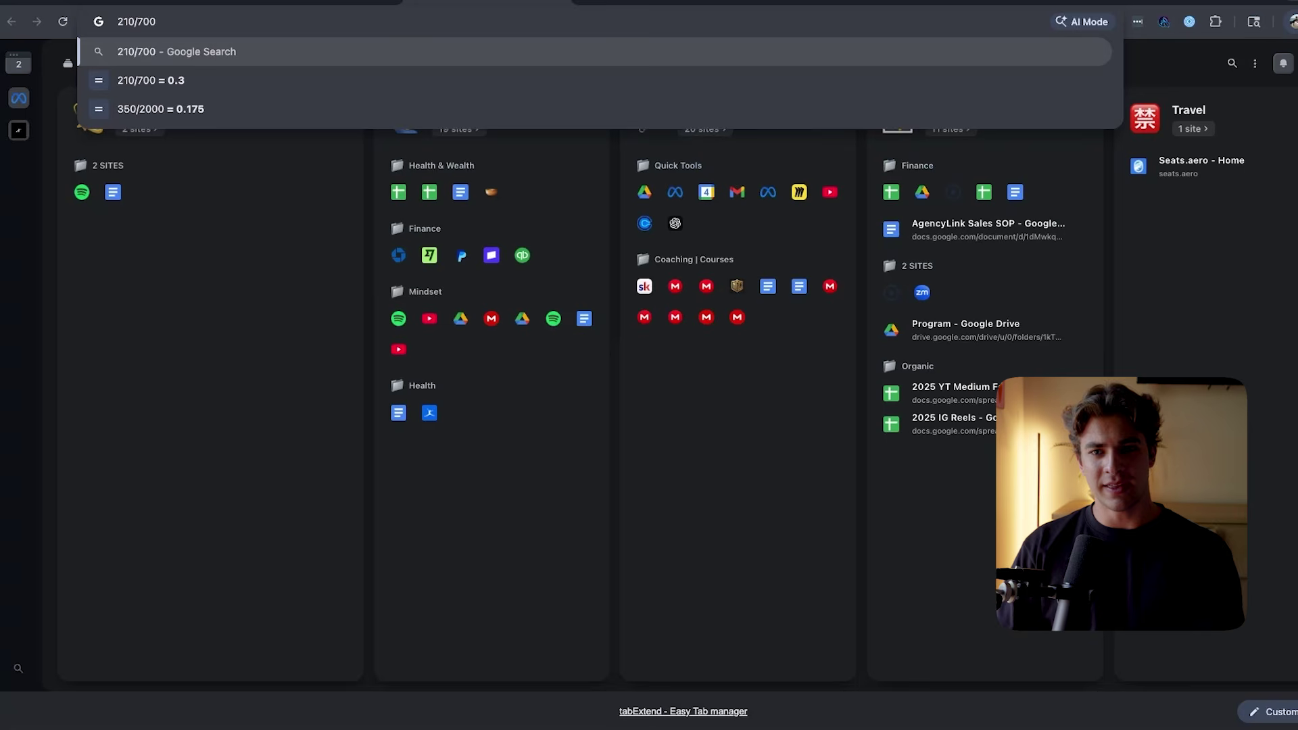
{"action": "key", "text": "super+w"}
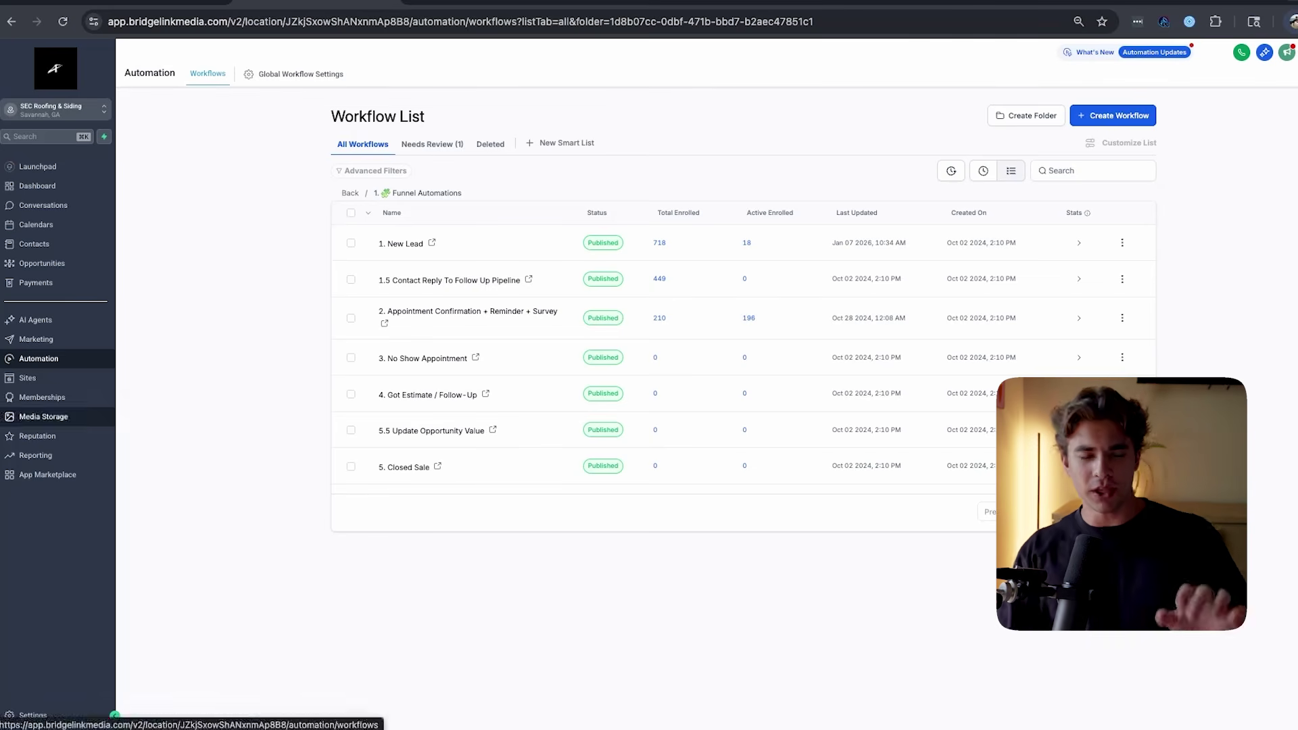
Open the AI Agents section of the roofing company's CRM account.
{"action": "left_click", "coordinate": [34, 320]}
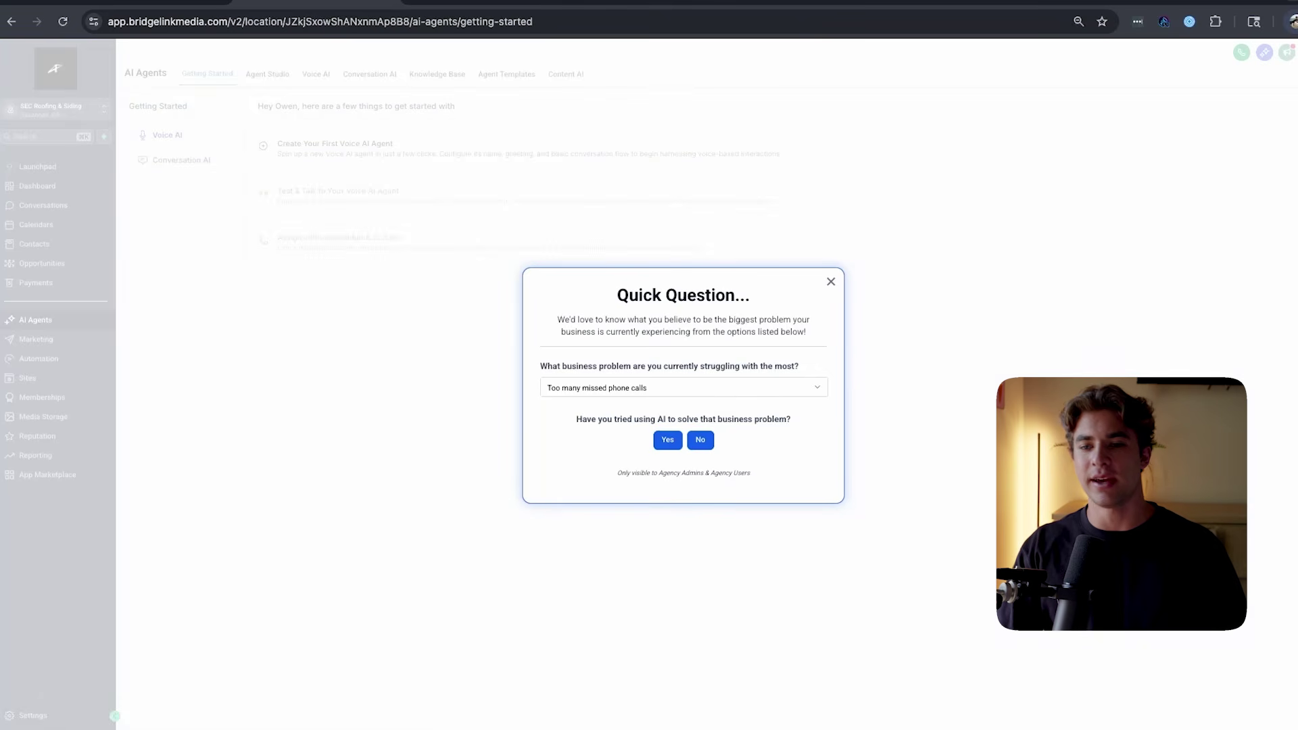